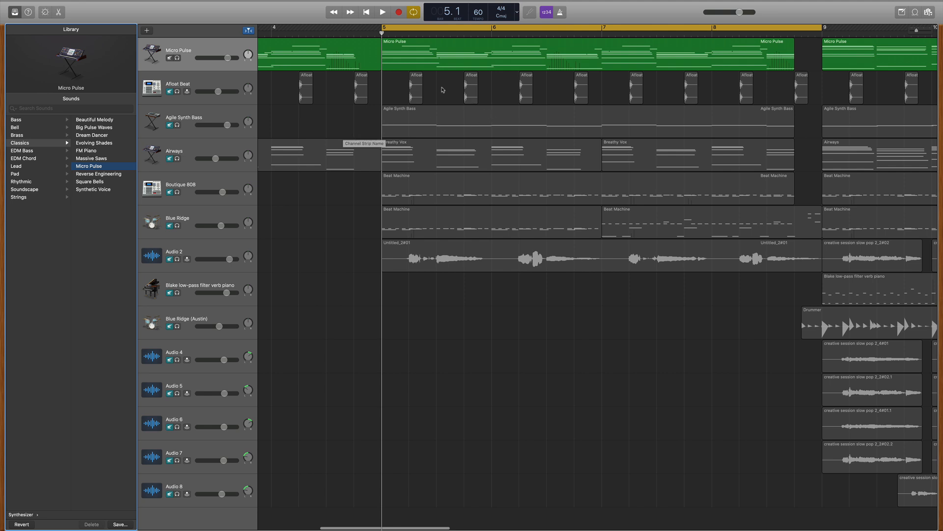
# Step: Play the Micro Pulse chords from bar 5 while examining their notes in the Piano Roll, stopping around bar 7
pyautogui.press('space')
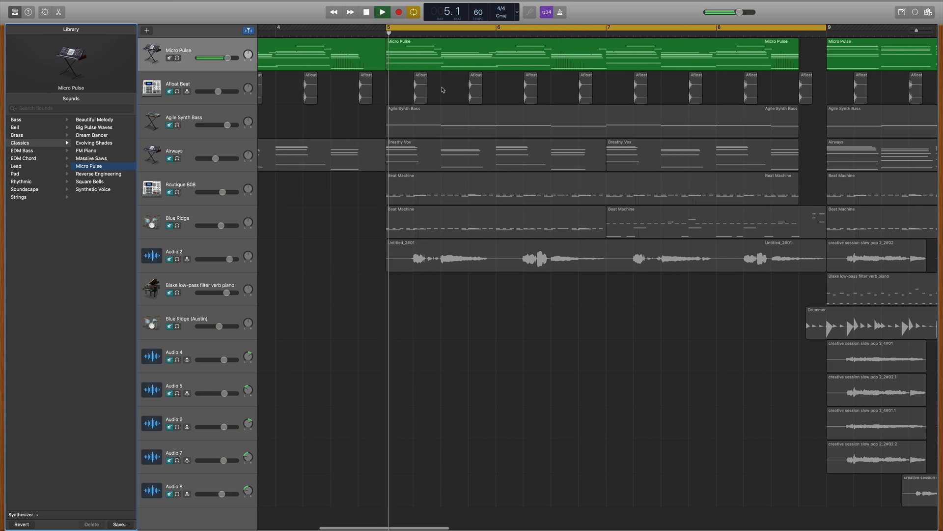
pyautogui.press('e')
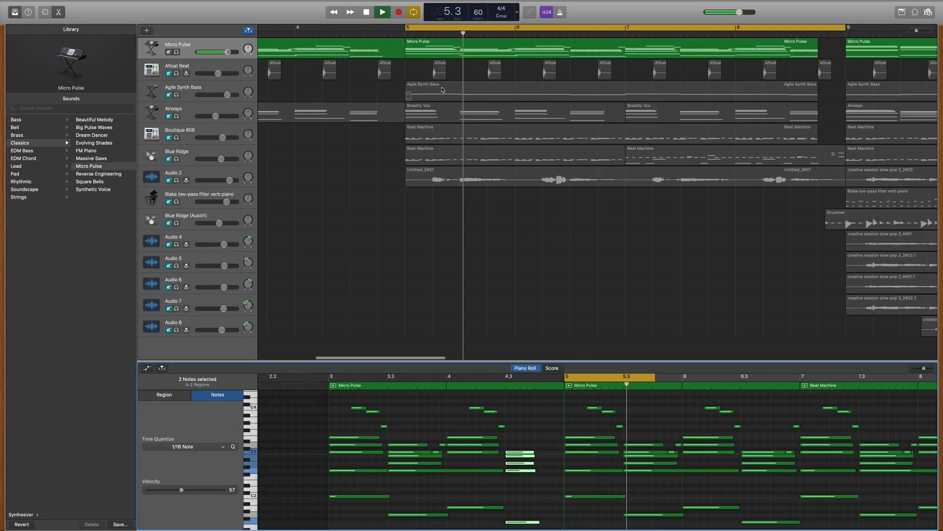
pyautogui.hscroll(1, 580, 410)
pyautogui.hscroll(5, 580, 410)
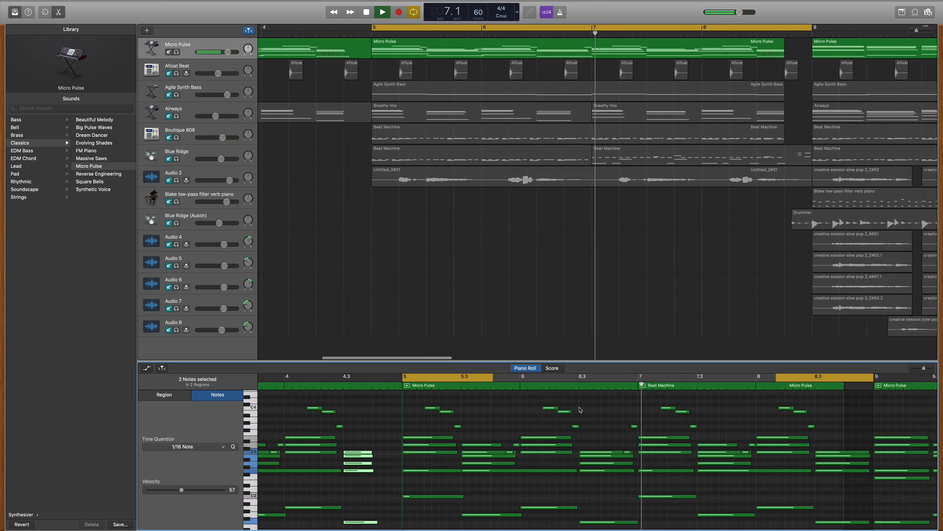
pyautogui.press('space')
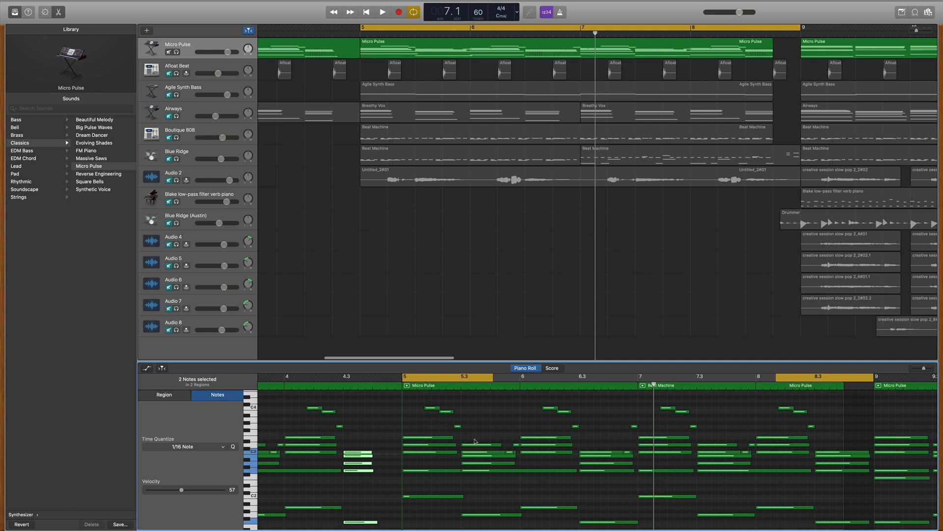
# Step: Return the playhead to bar 5, unmute the Afloat Beat track and listen to it together with Micro Pulse
pyautogui.moveTo(478, 457)
pyautogui.click(361, 33)
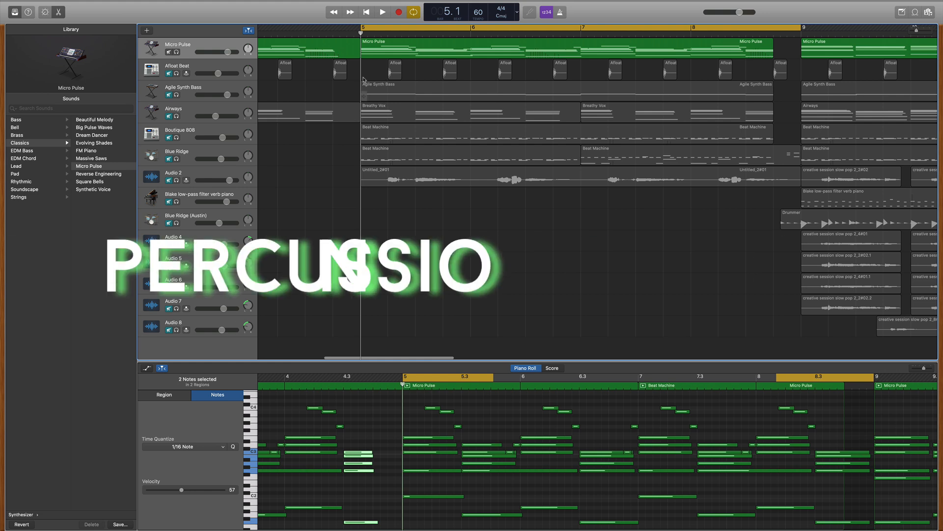
pyautogui.click(173, 74)
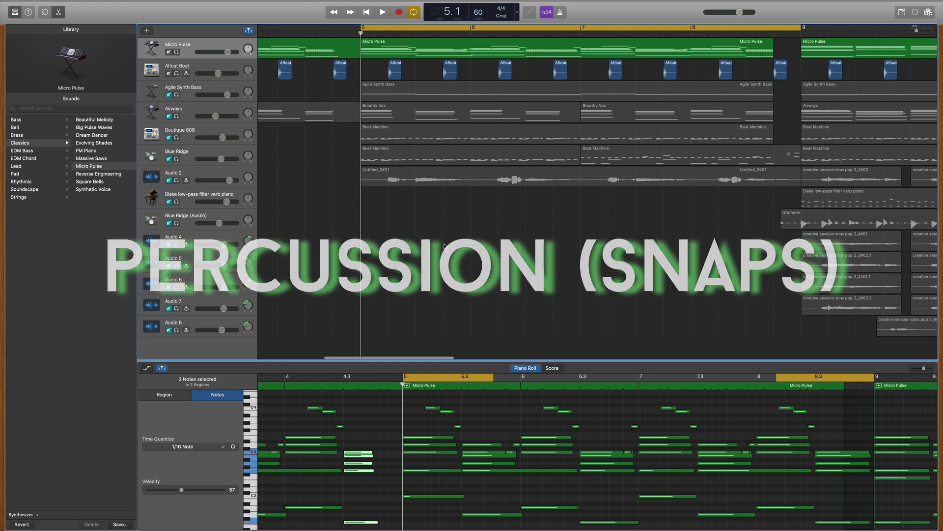
pyautogui.press('space')
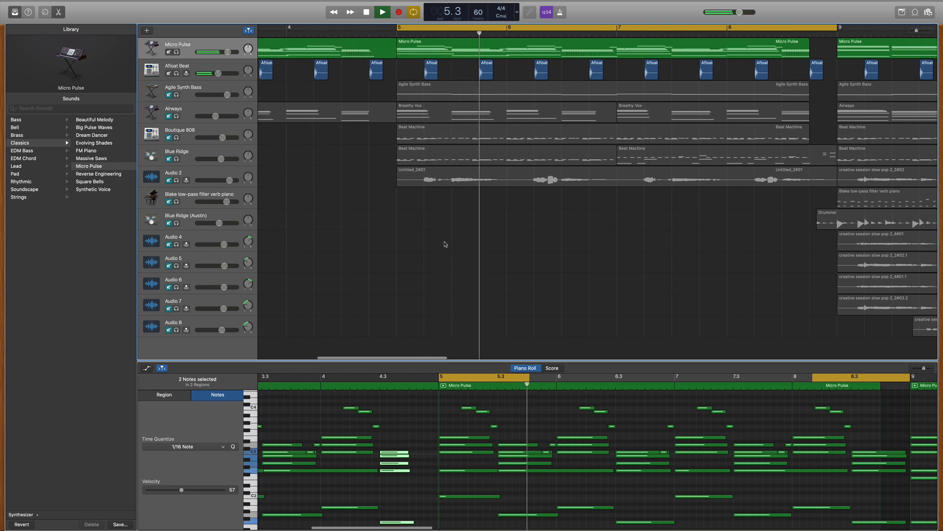
pyautogui.press('space')
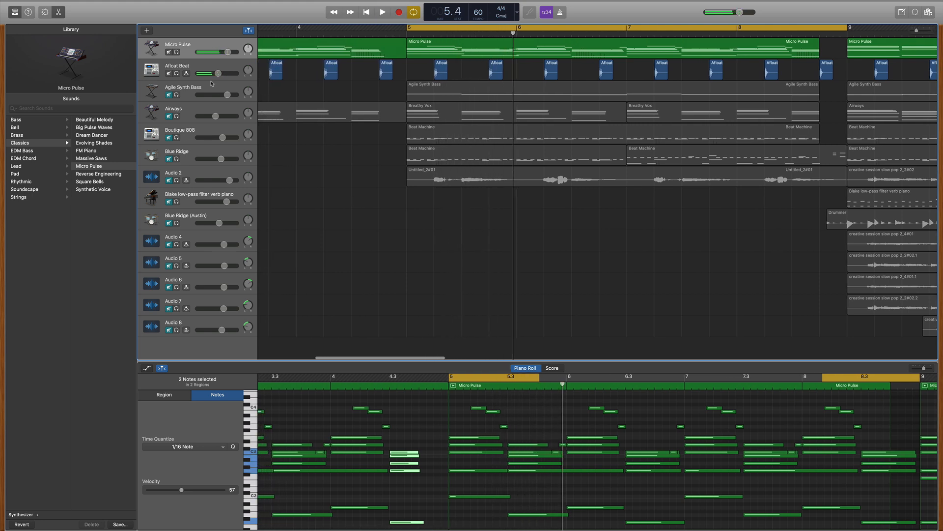
# Step: Select the Afloat Beat track and preview the Afloat Beat loop in the Loop Browser
pyautogui.click(191, 67)
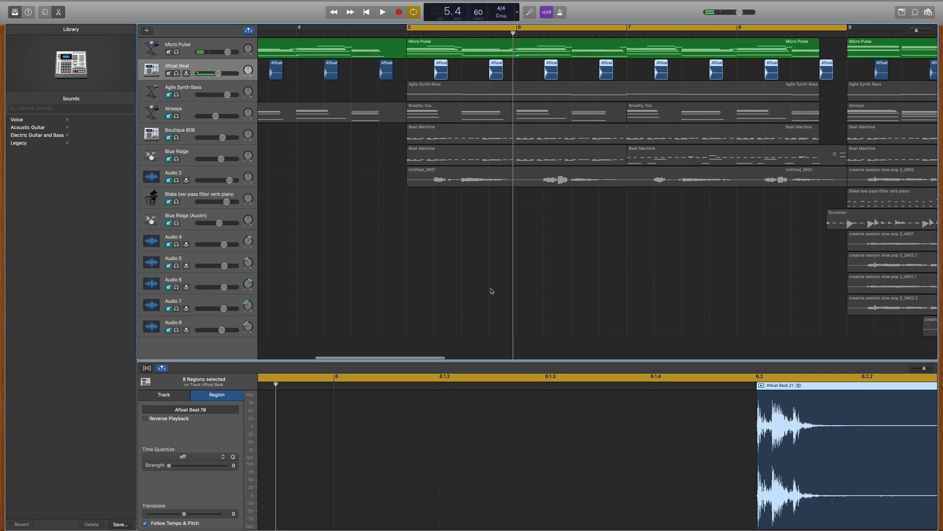
pyautogui.click(916, 13)
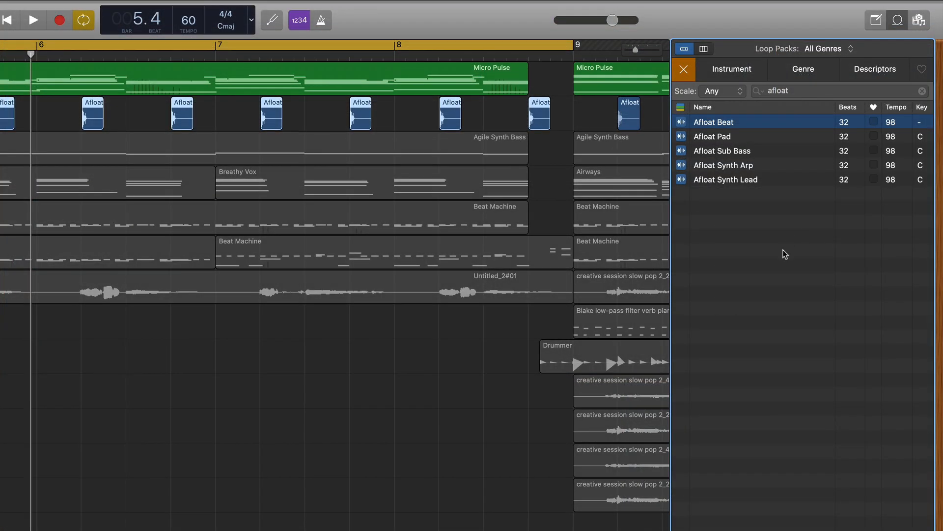
pyautogui.click(798, 87)
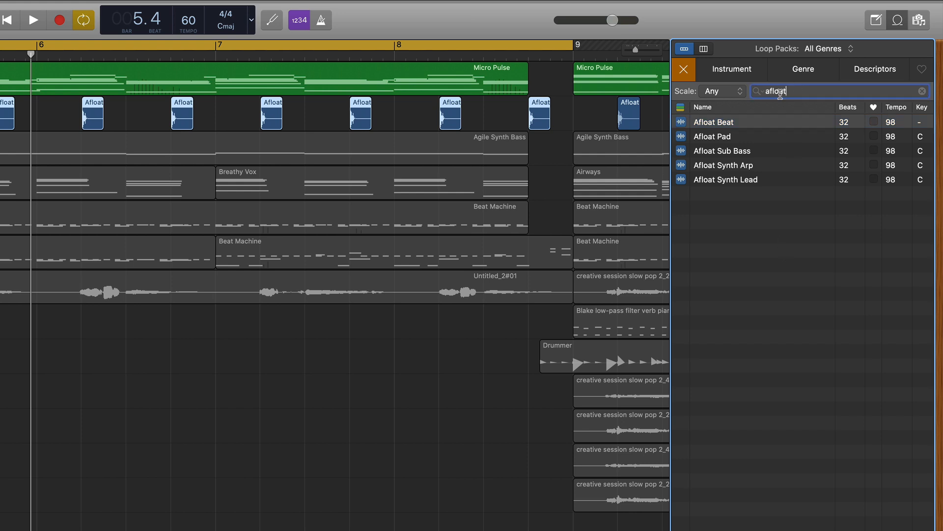
pyautogui.click(684, 123)
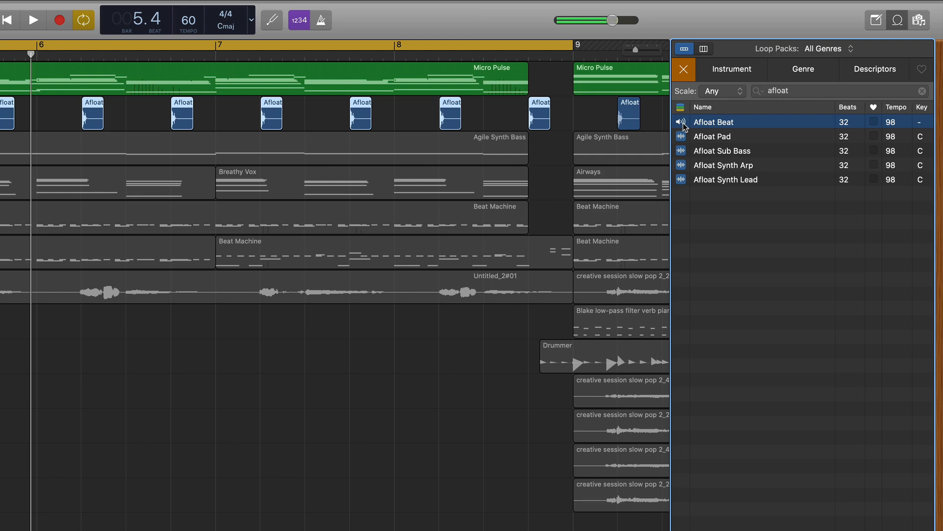
pyautogui.click(684, 124)
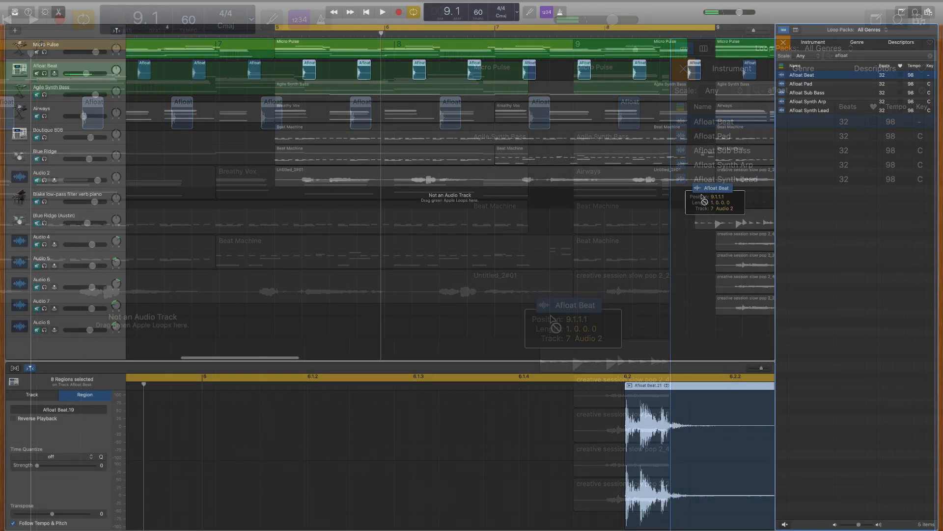
pyautogui.moveTo(697, 192); pyautogui.dragTo(811, 78)
pyautogui.hscroll(-2, 331, 90)
pyautogui.moveTo(313, 73); pyautogui.dragTo(341, 73)
pyautogui.press('super+z')
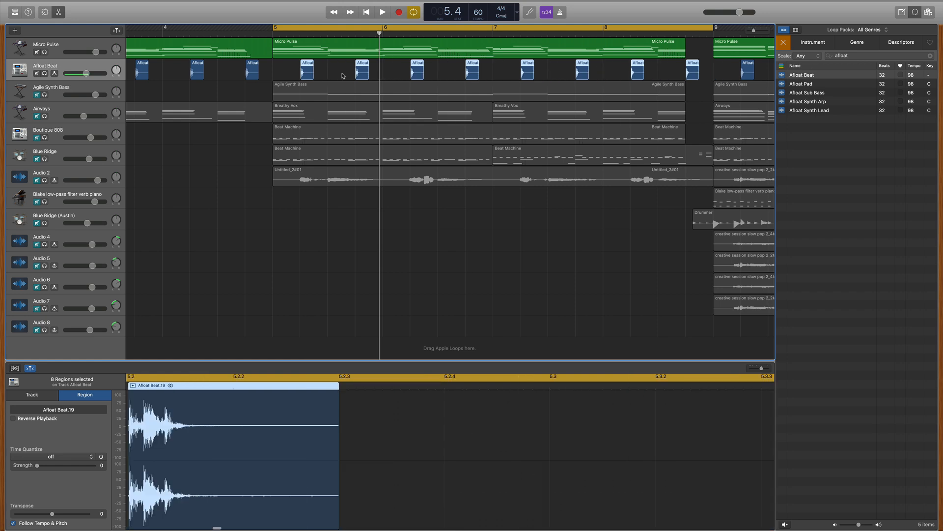
# Step: Listen to the Afloat Beat snaps and locate the Echo effect in the Delay category of the track's plug-ins
pyautogui.press('space')
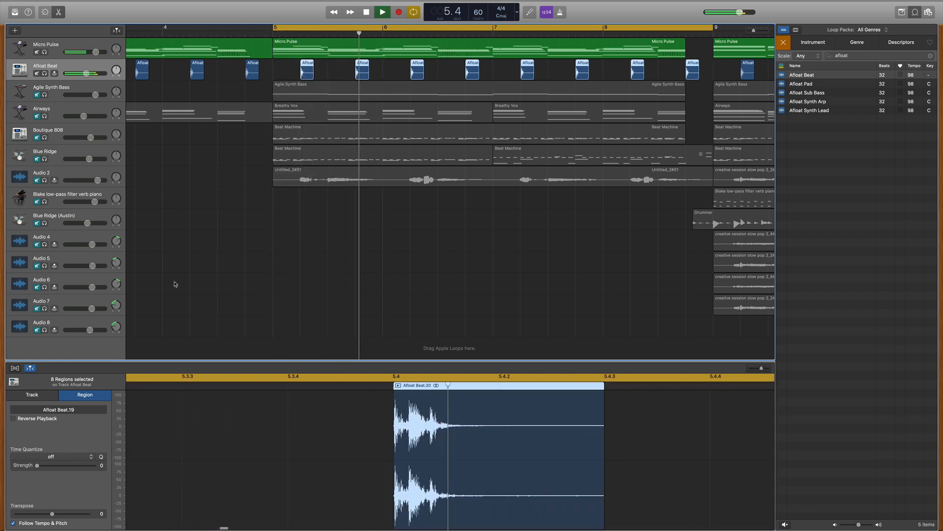
pyautogui.press('space')
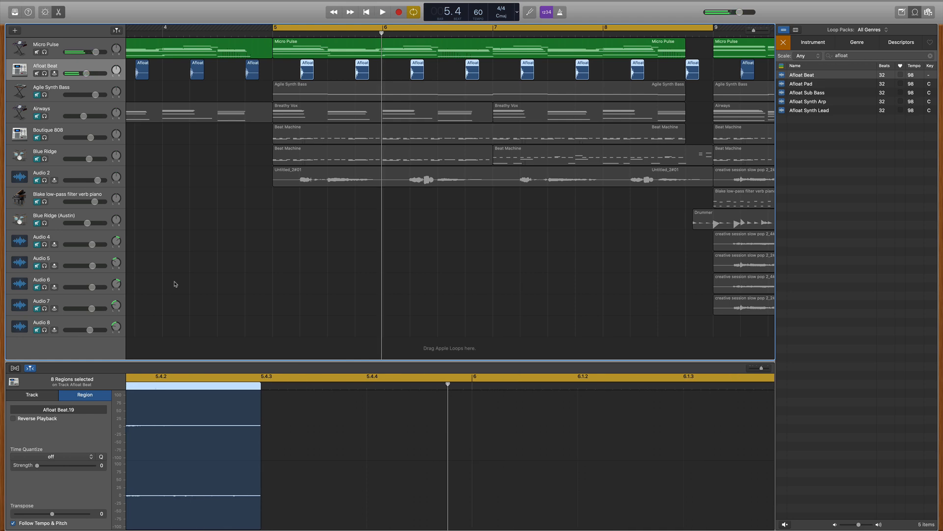
pyautogui.press('b')
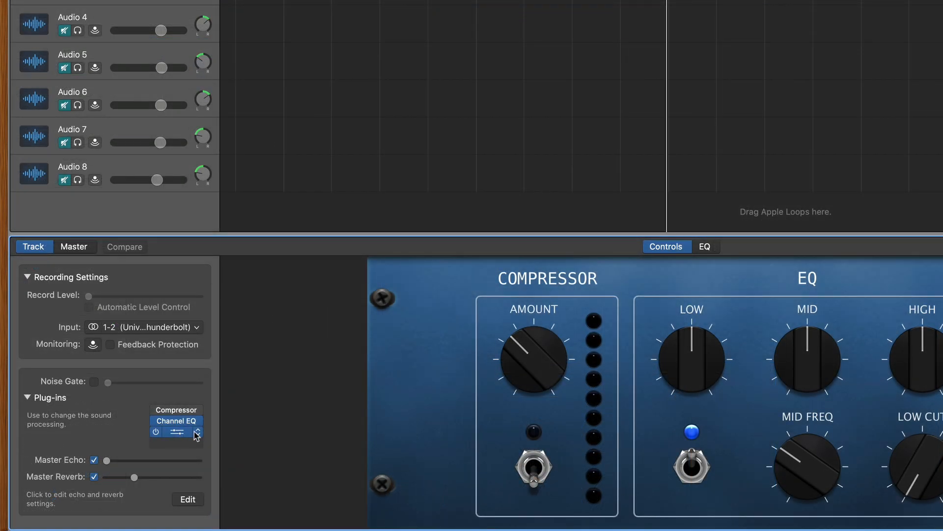
pyautogui.click(113, 475)
pyautogui.moveTo(114, 476)
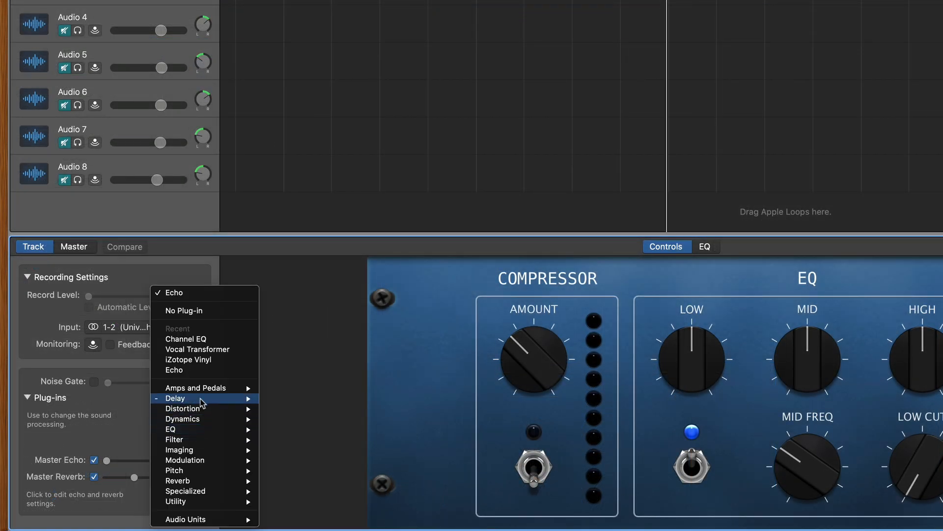
pyautogui.moveTo(203, 399)
pyautogui.click(297, 413)
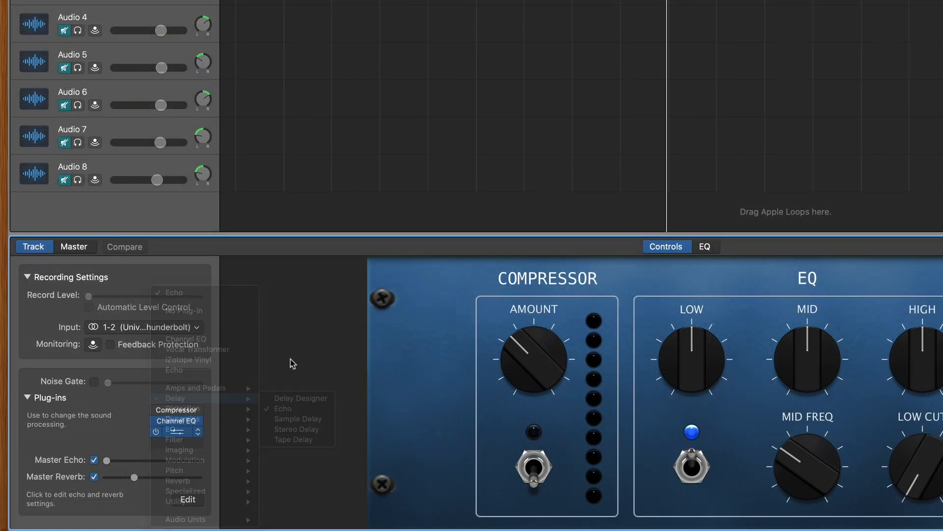
# Step: Examine the Time options of Afloat Beat's Echo plug-in and listen without the effect before switching Echo back on
pyautogui.click(183, 435)
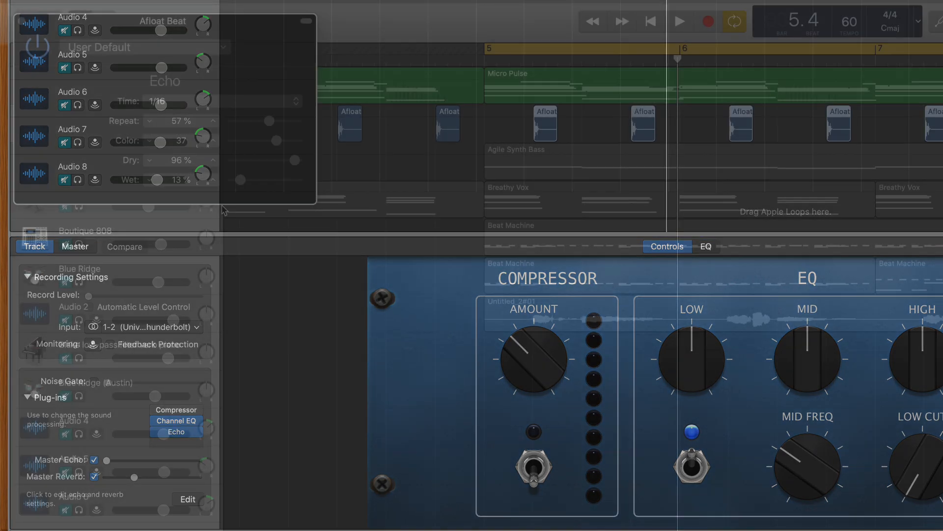
pyautogui.click(176, 102)
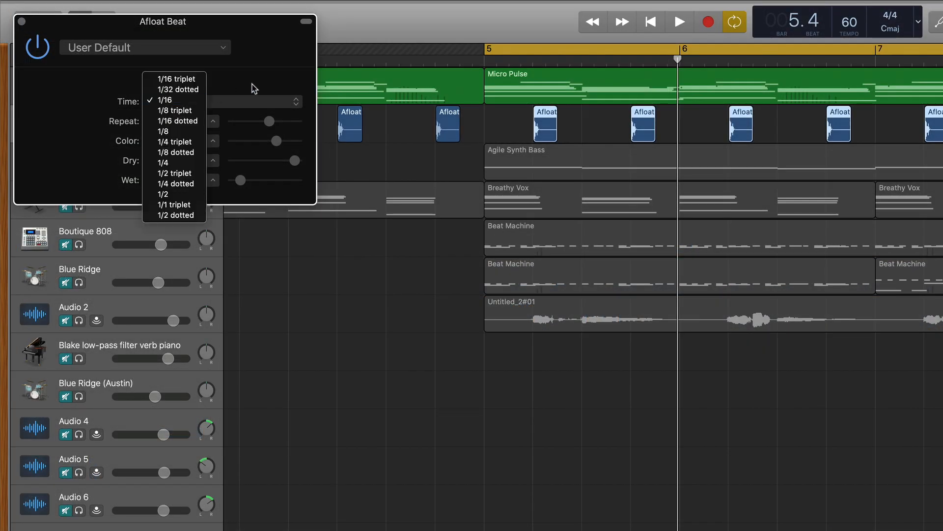
pyautogui.click(252, 89)
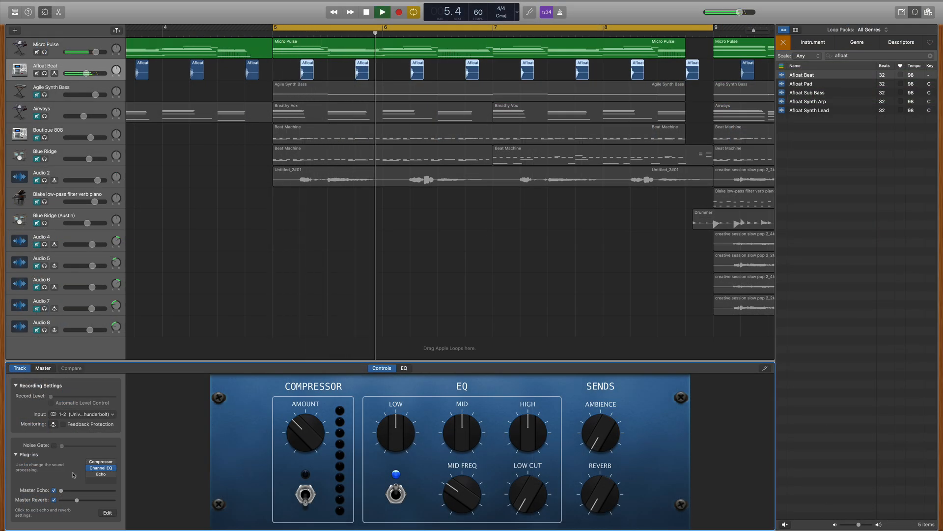
pyautogui.press('space')
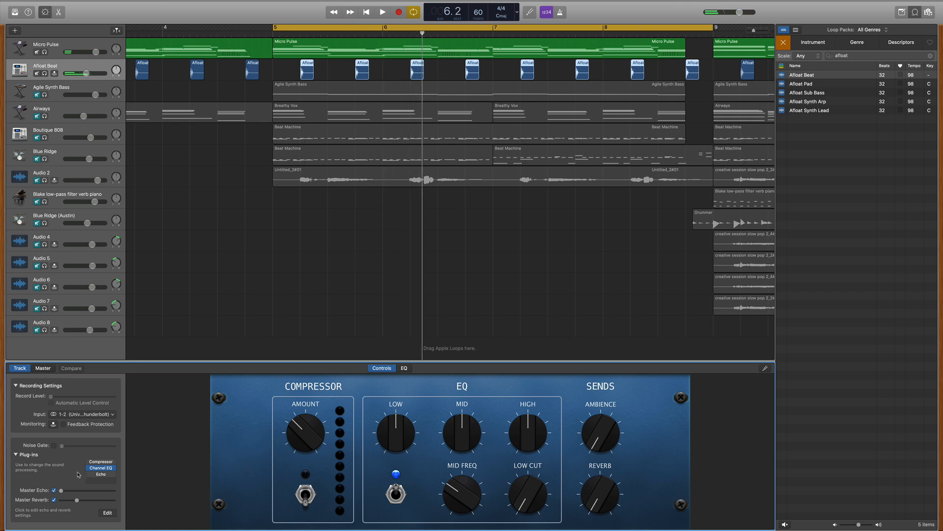
pyautogui.click(89, 474)
# Step: Select the Agile Synth Bass track and show where its patch sits under Synthesizer > Bass in the Library
pyautogui.click(54, 94)
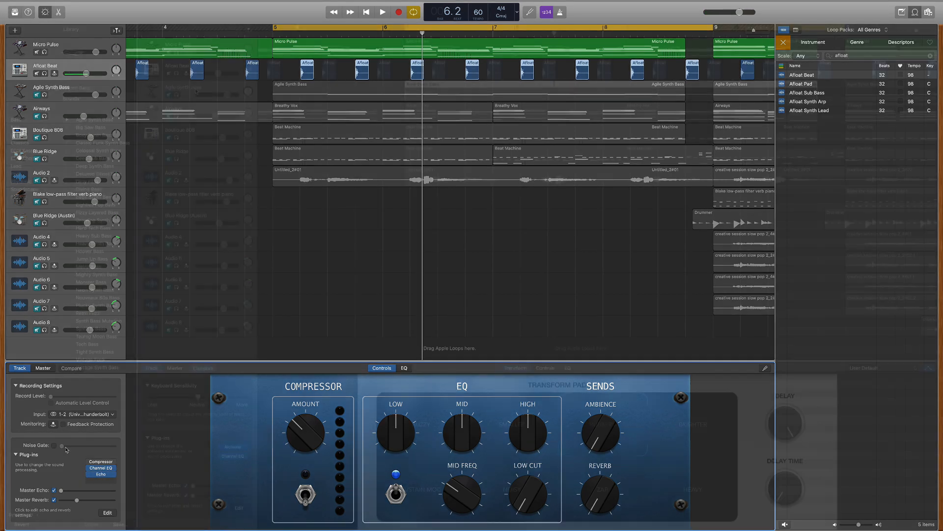
pyautogui.press('y')
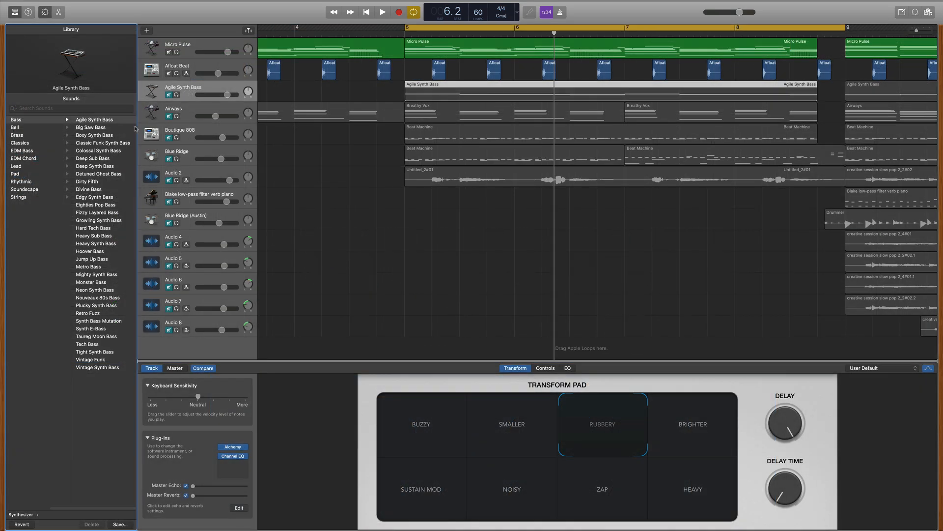
pyautogui.hscroll(-3, 104, 129)
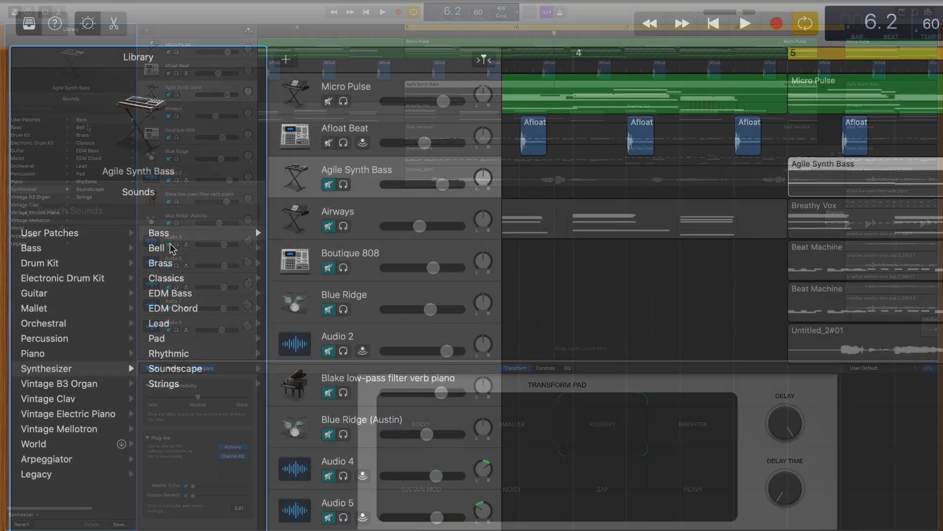
pyautogui.hscroll(3, 172, 238)
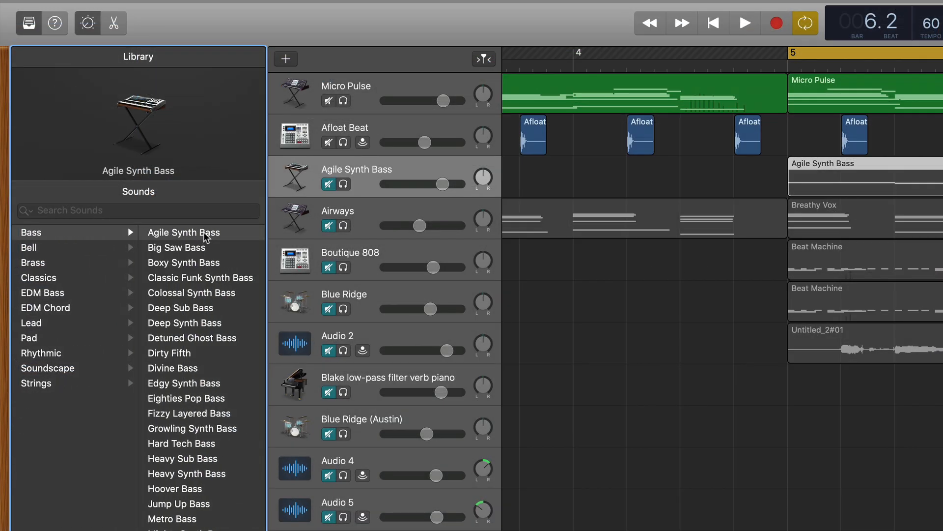
# Step: Unmute the Agile Synth Bass track and play it along with the Micro Pulse and Afloat Beat tracks
pyautogui.click(336, 189)
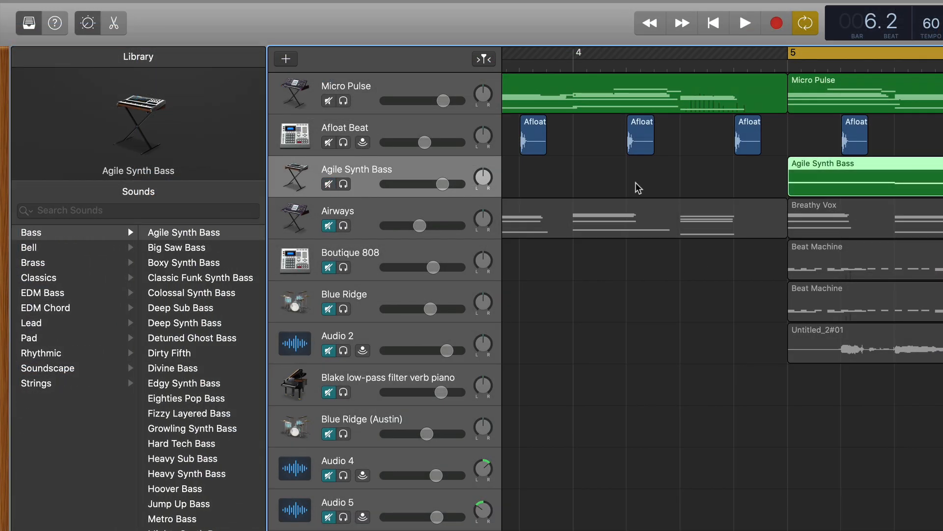
pyautogui.press('space')
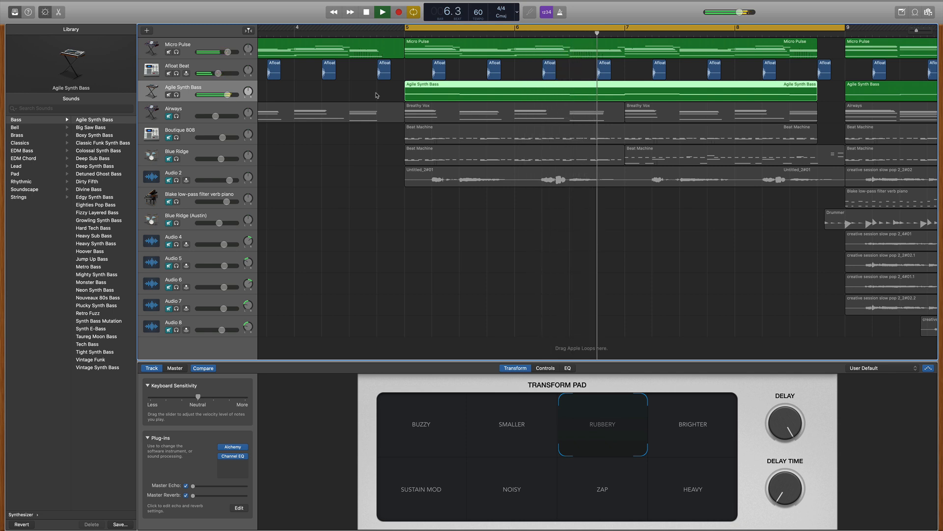
pyautogui.press('space')
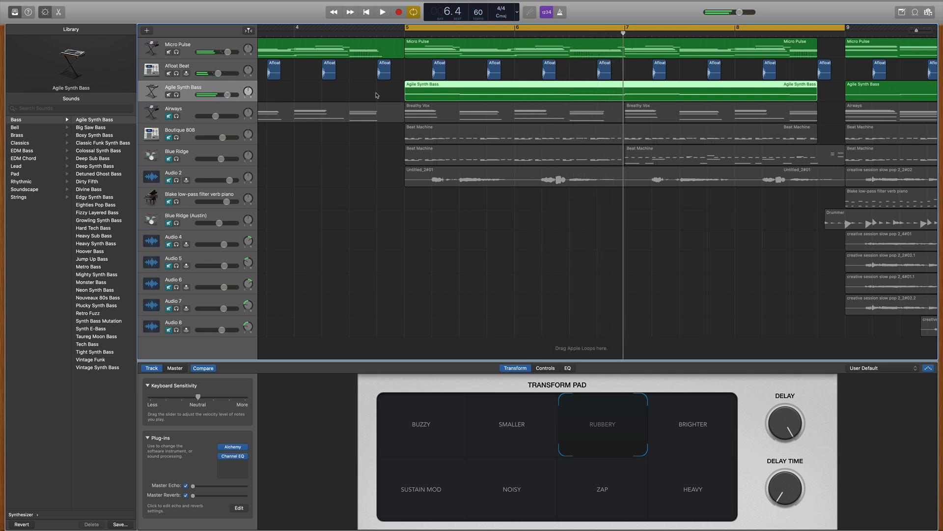
# Step: Open the Agile Synth Bass region in the Piano Roll, set the first note's velocity to 97 and play it back
pyautogui.doubleClick(461, 98)
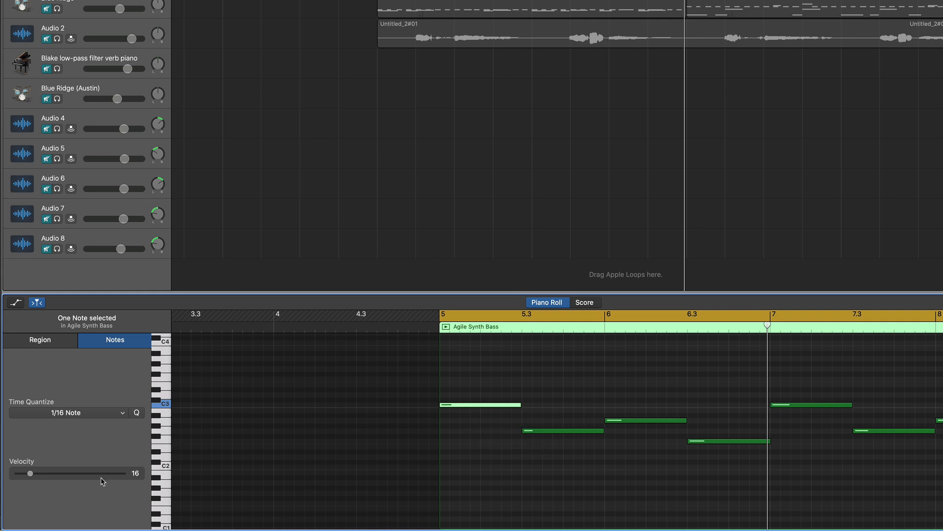
pyautogui.moveTo(29, 475); pyautogui.dragTo(98, 475)
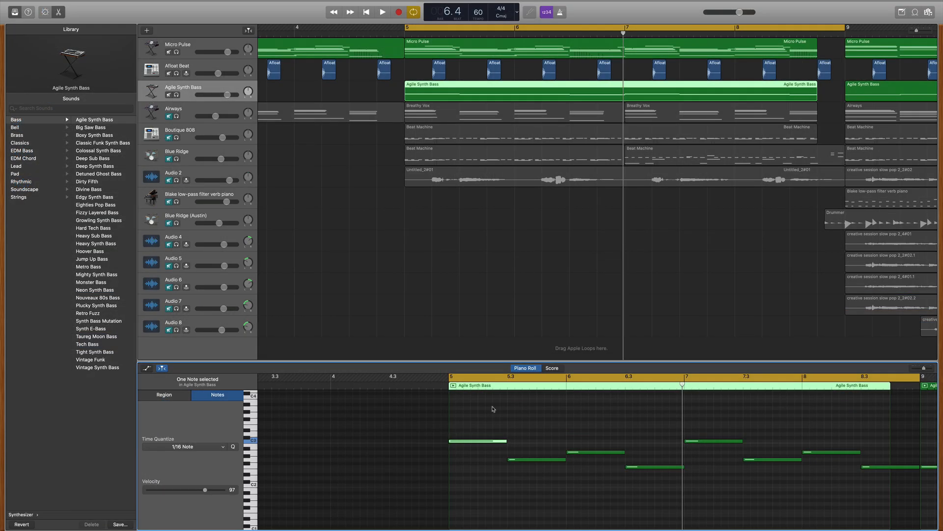
pyautogui.press('space')
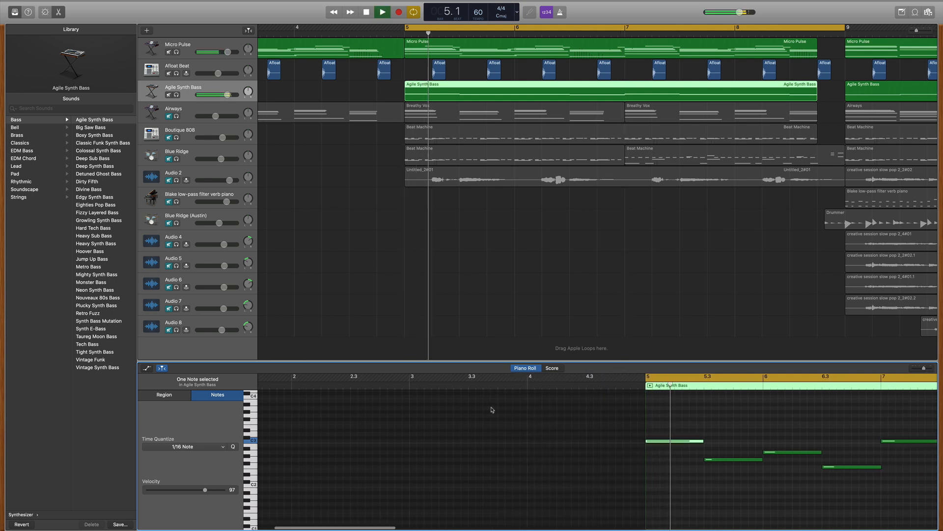
# Step: Set the velocity of the first Agile Synth Bass note to 15 and listen to the bass line again
pyautogui.moveTo(205, 490); pyautogui.dragTo(164, 490)
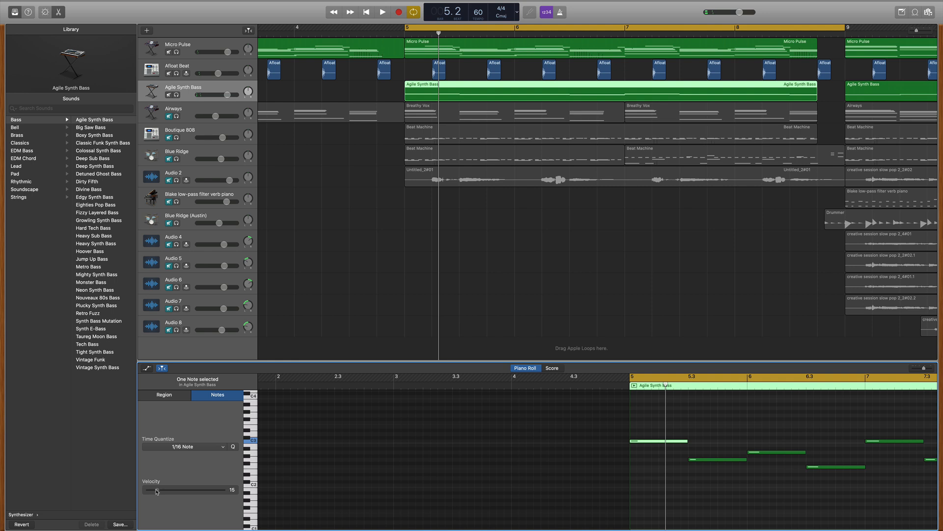
pyautogui.press('space')
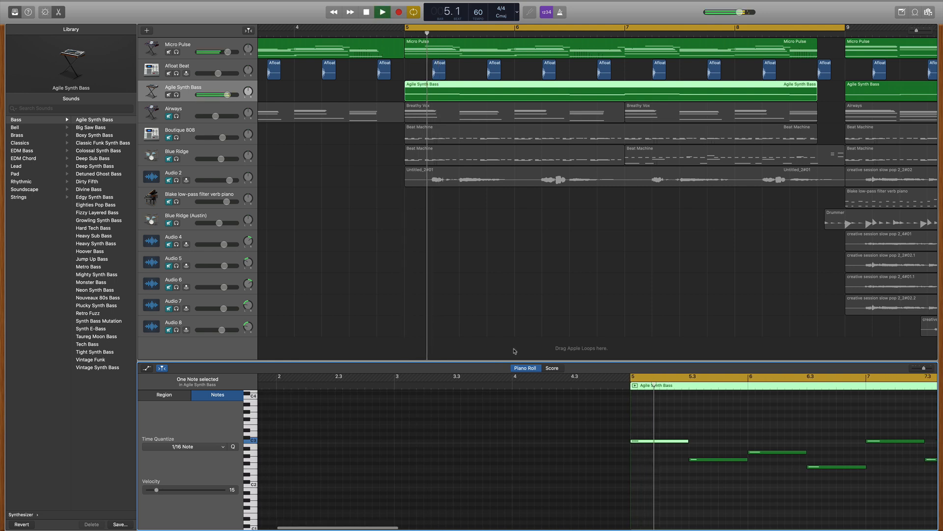
pyautogui.press('space')
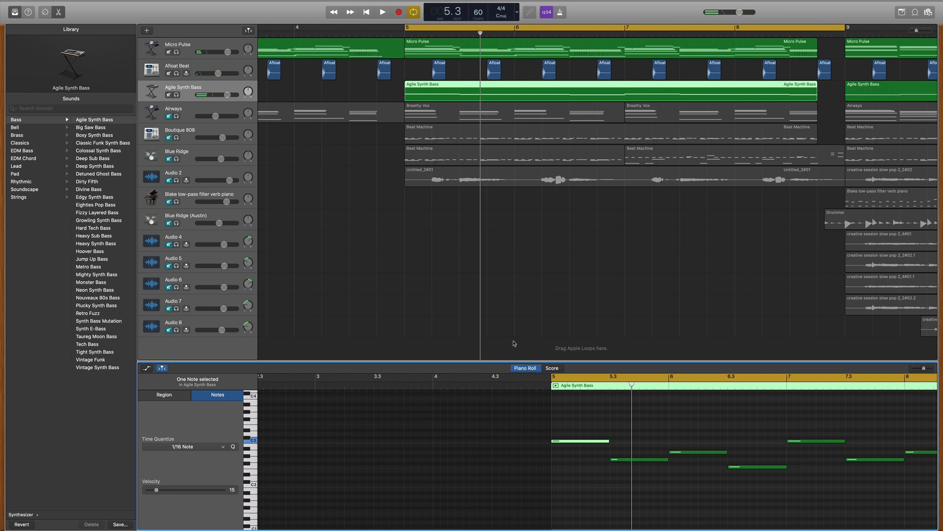
# Step: Show the Agile Synth Bass Smart Controls and audition the Buzzy and Rubbery sounds on the Transform Pad during playback
pyautogui.press('b')
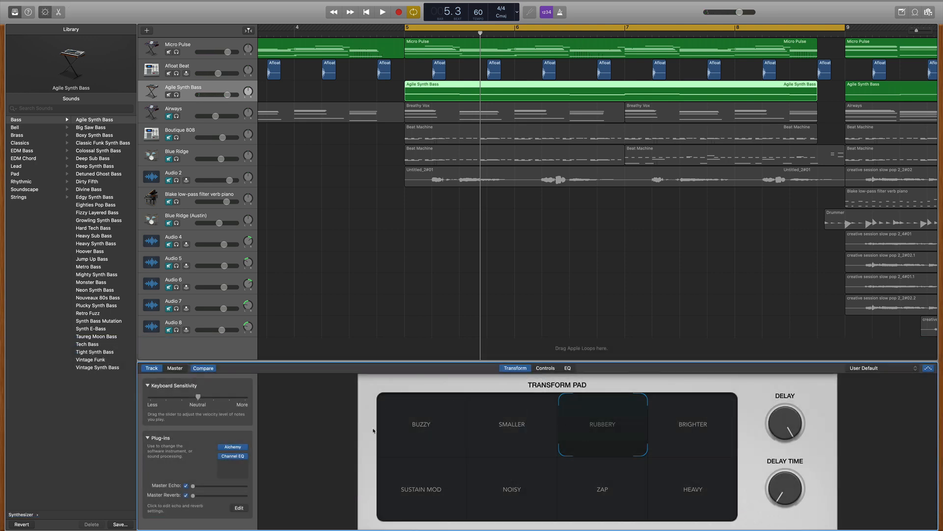
pyautogui.click(411, 426)
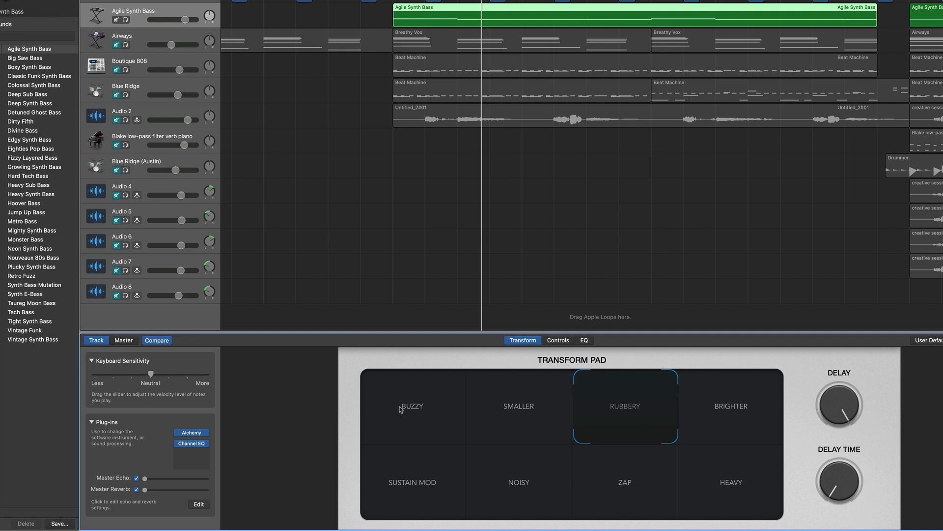
pyautogui.press('space')
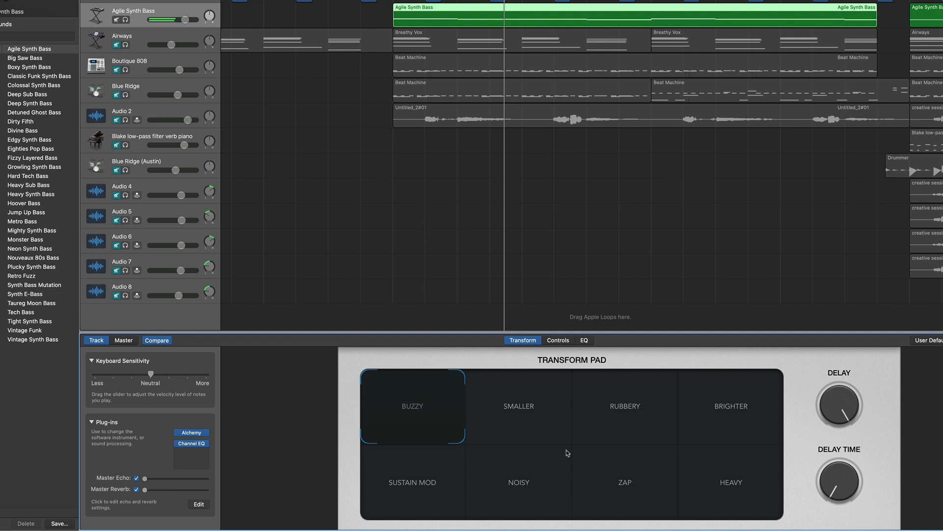
pyautogui.click(632, 412)
pyautogui.press('space')
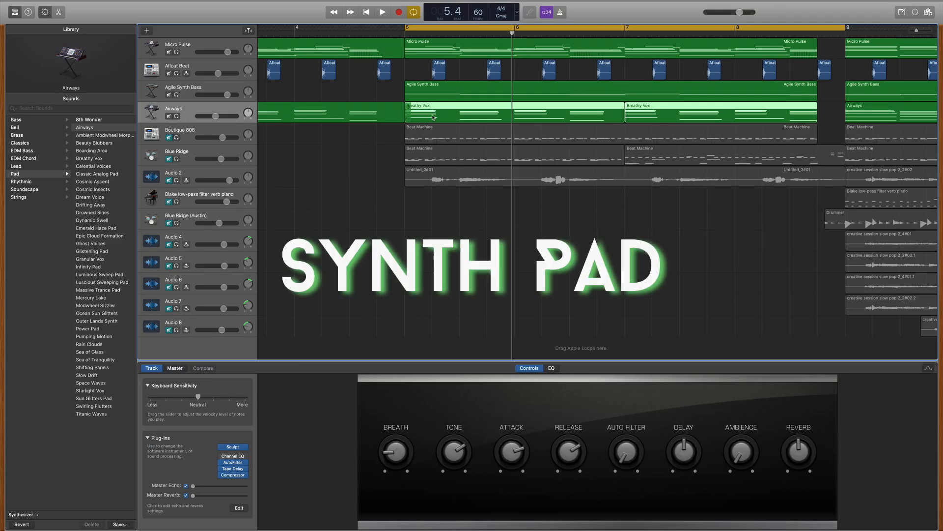
# Step: Show where the Airways patch sits in the Library under Synthesizer > Pad
pyautogui.hscroll(-5, 35, 196)
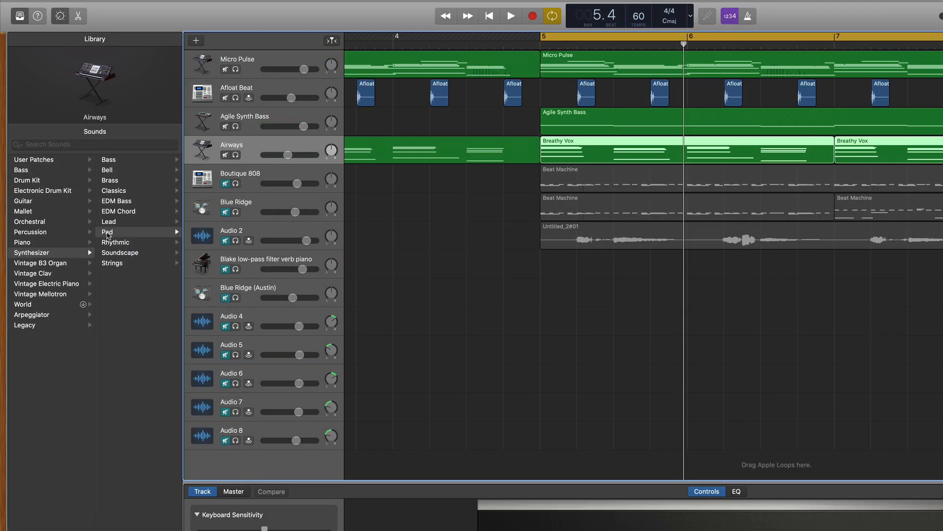
pyautogui.click(108, 233)
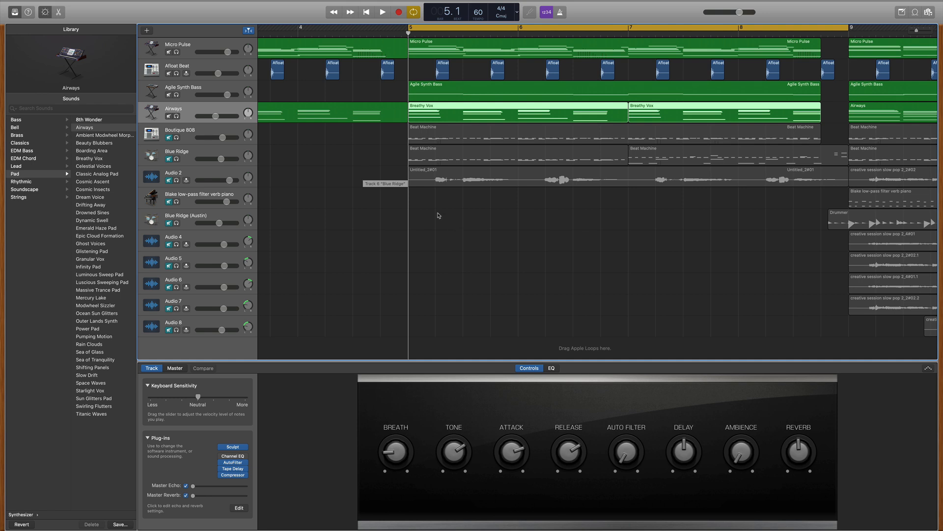
# Step: Play the Airways pad along with the other unmuted tracks and open its Breathy Vox region in the Piano Roll
pyautogui.hscroll(-1, 440, 215)
pyautogui.press('space')
pyautogui.hscroll(-2, 439, 216)
pyautogui.hscroll(-2, 441, 216)
pyautogui.hscroll(1, 441, 216)
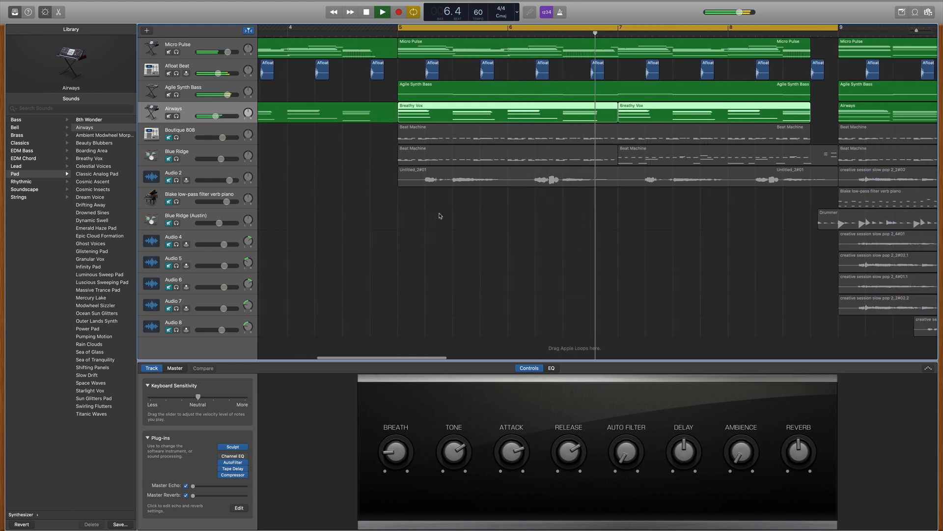
pyautogui.press('space')
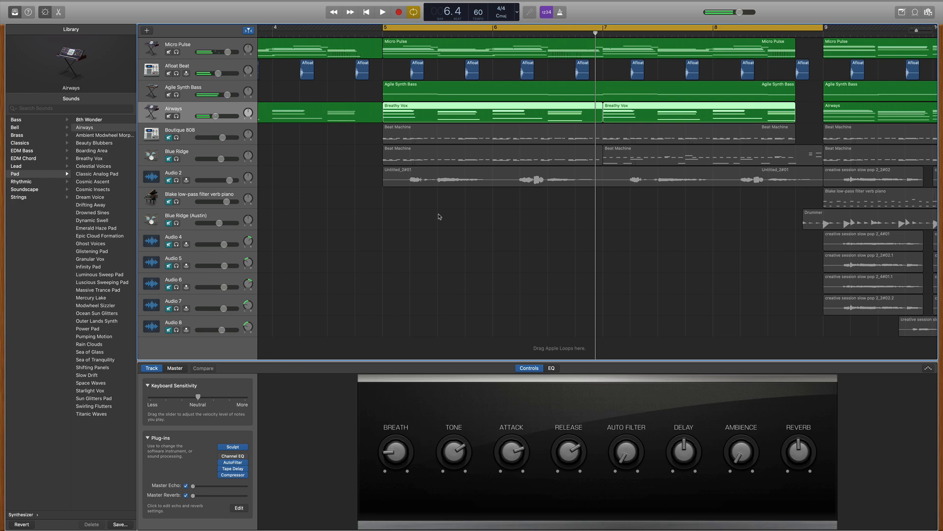
pyautogui.doubleClick(393, 111)
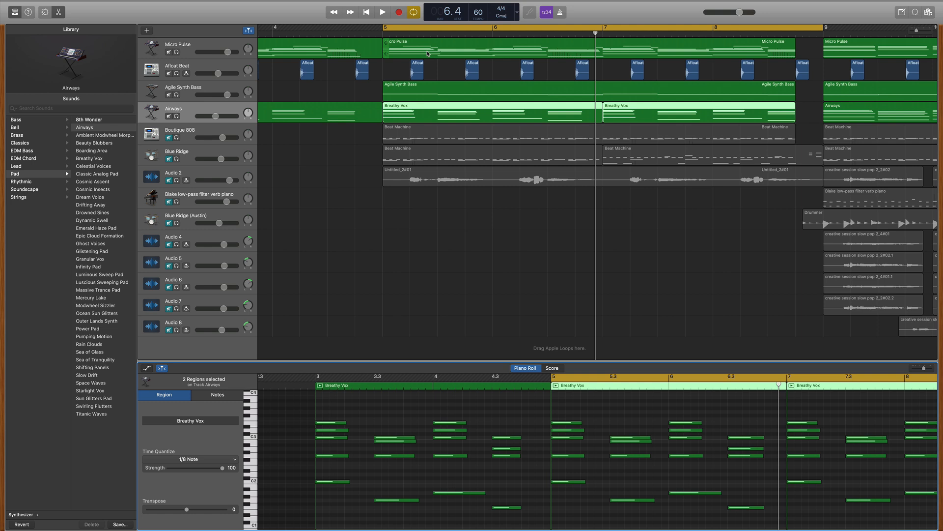
# Step: Unmute the Boutique 808 track and play its Beat Machine drum part along with the layers above it
pyautogui.click(285, 141)
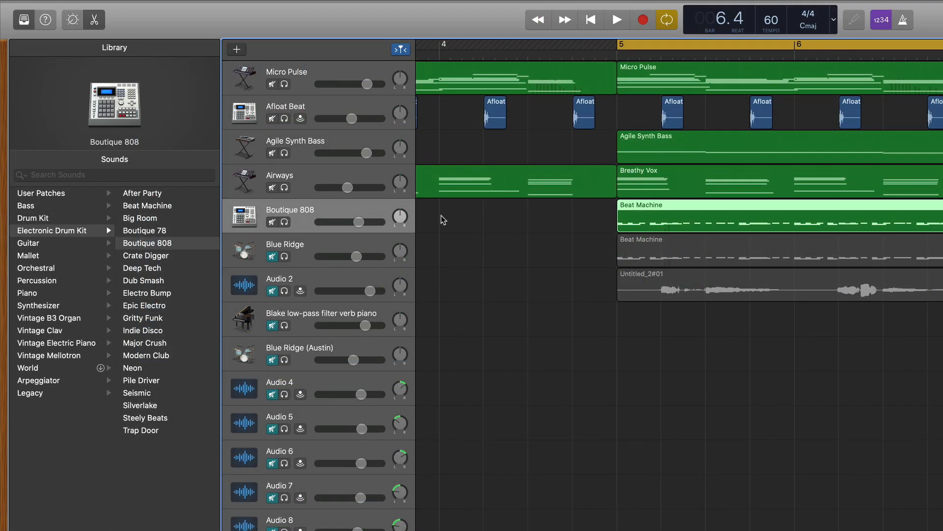
pyautogui.press('space')
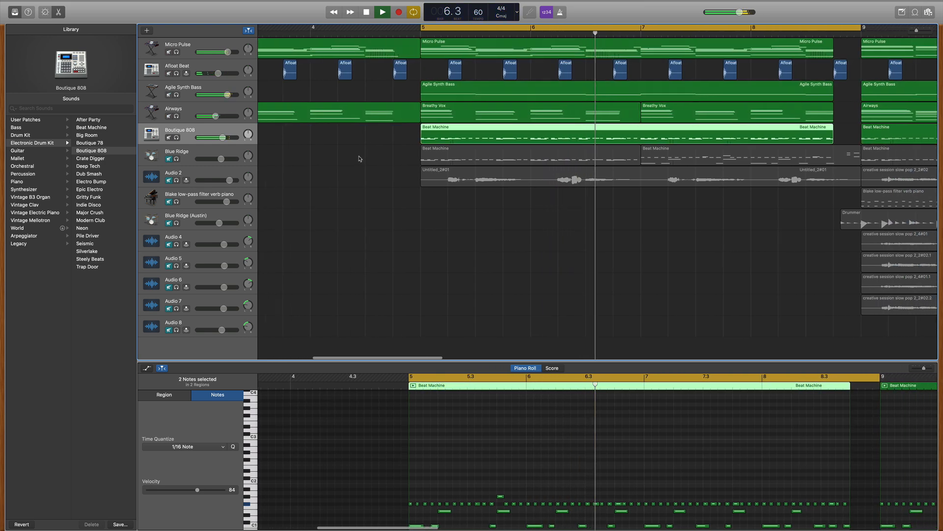
pyautogui.press('space')
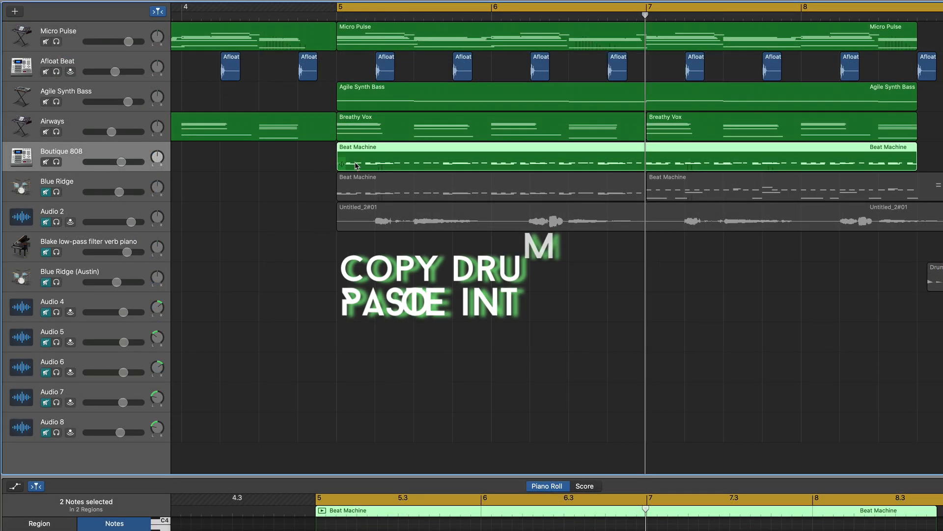
# Step: Point out the Beat Machine region on the Boutique 808 track and unmute the Blue Ridge drum kit track below it
pyautogui.click(313, 161)
pyautogui.click(365, 159)
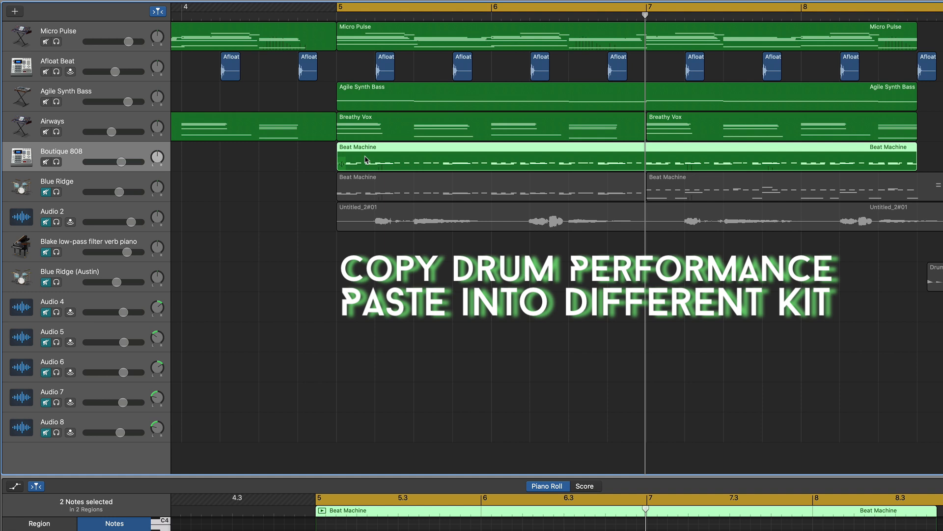
pyautogui.click(119, 179)
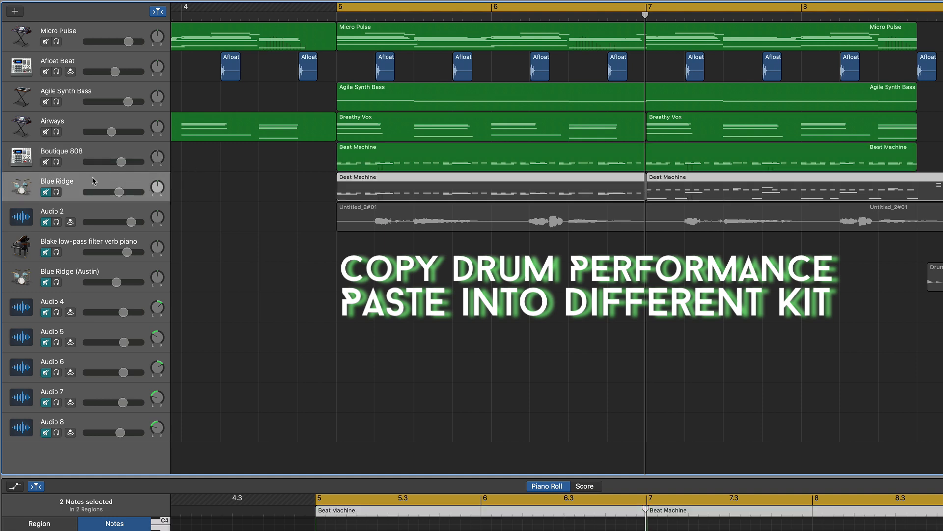
pyautogui.click(46, 192)
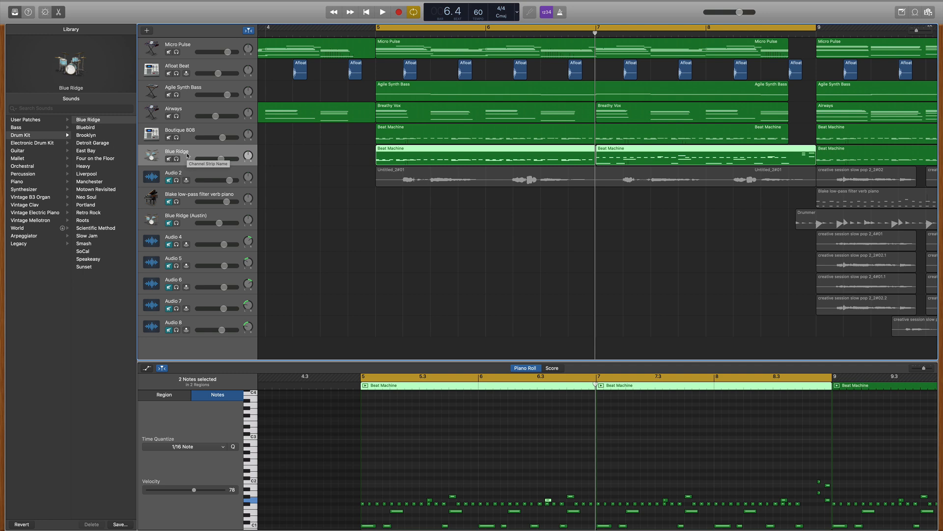
# Step: Solo the Boutique 808 track, play it, and add the Blue Ridge track to the solo to hear both kits together
pyautogui.click(177, 137)
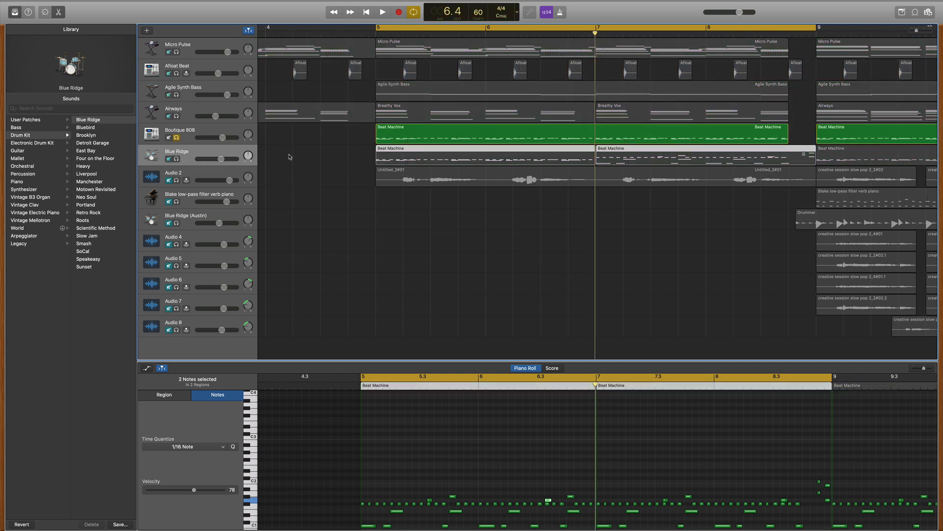
pyautogui.press('space')
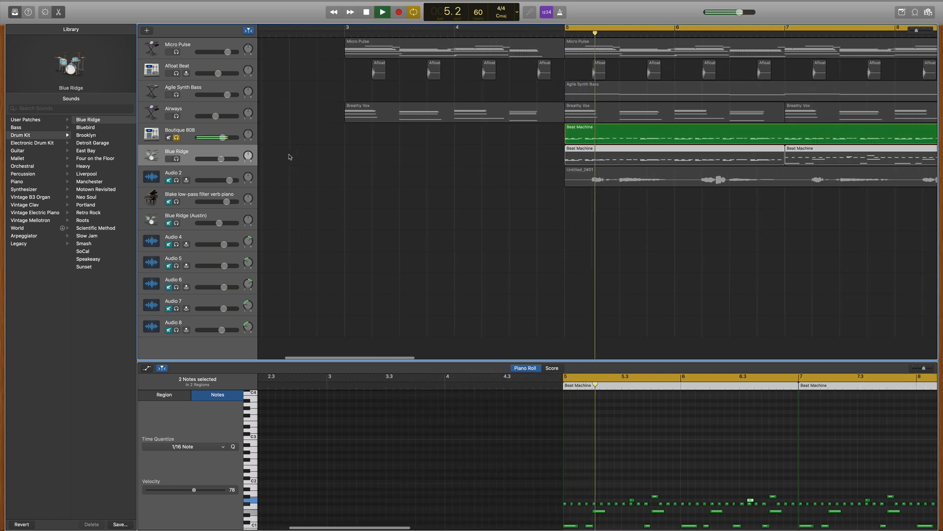
pyautogui.click(176, 159)
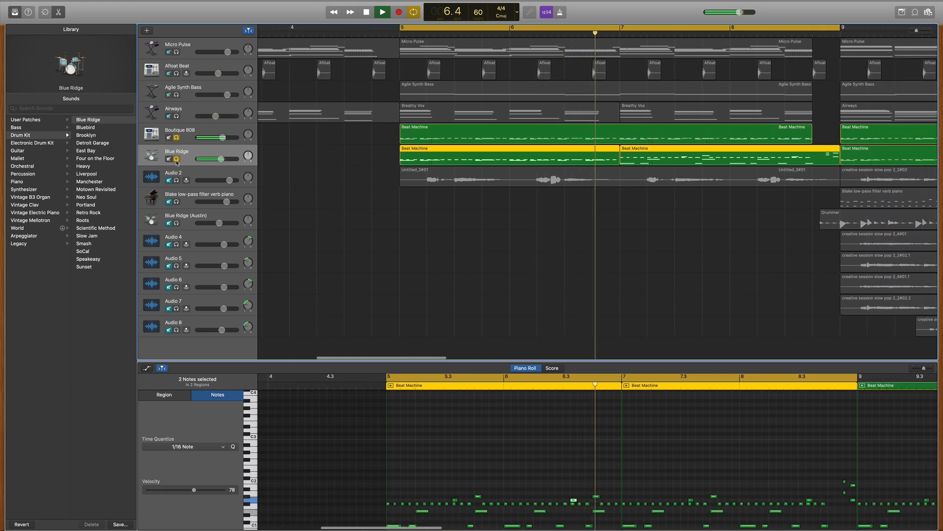
pyautogui.press('space')
# Step: Unsolo the Blue Ridge and Boutique 808 tracks and play both drum kits with all the other unmuted tracks
pyautogui.click(176, 158)
pyautogui.click(177, 137)
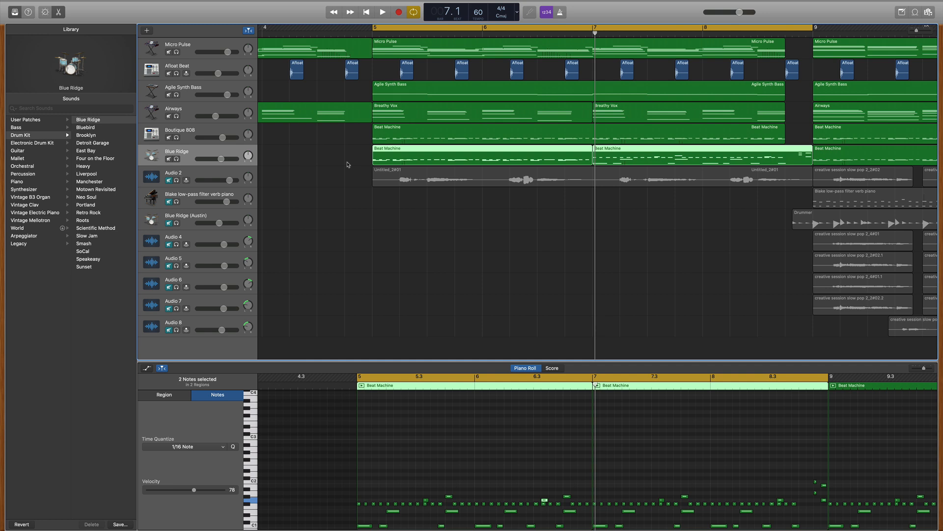
pyautogui.press('space')
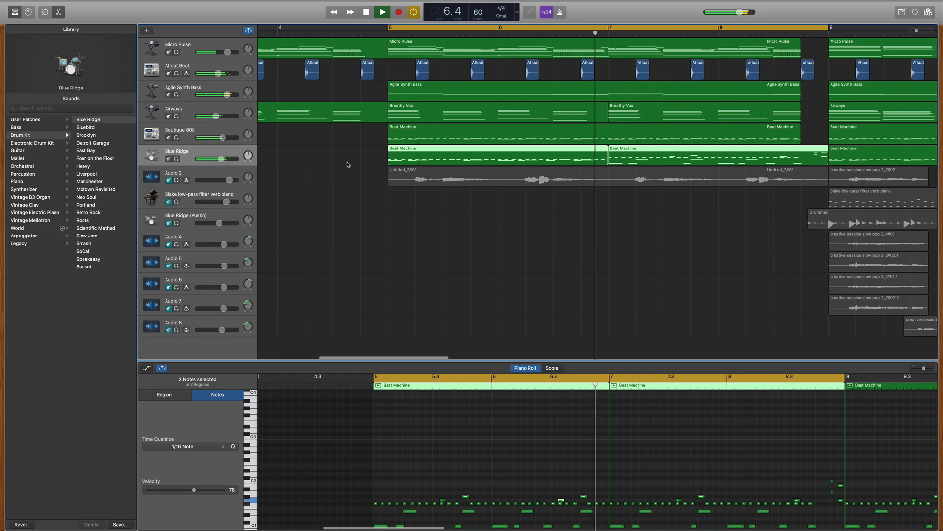
pyautogui.press('space')
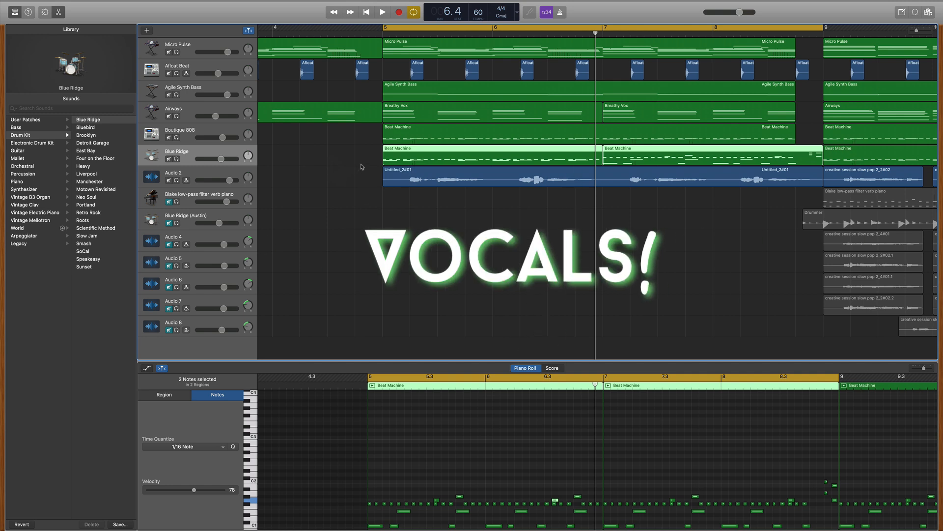
# Step: Examine the Audio 2 vocal track's effects and pitch correction in the Audio Editor, and play the vocal with the full mix
pyautogui.click(212, 171)
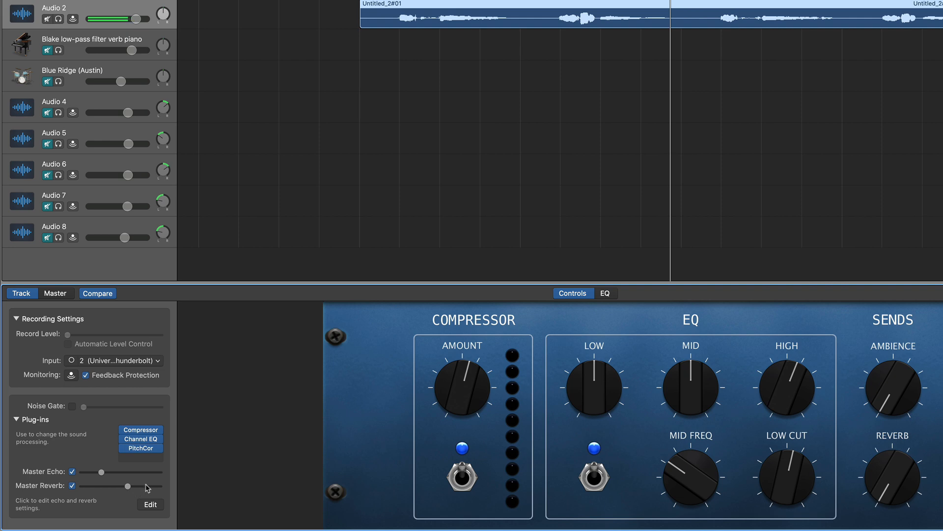
pyautogui.press('e')
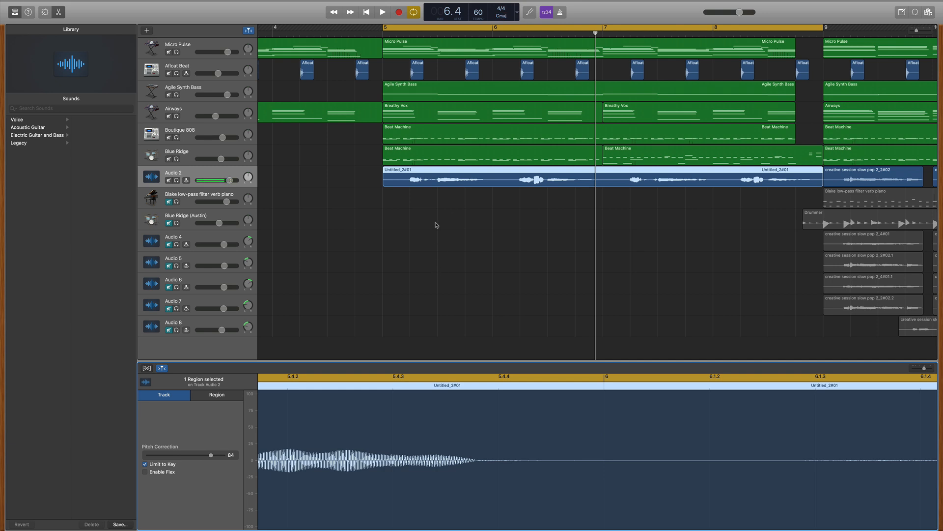
pyautogui.press('space')
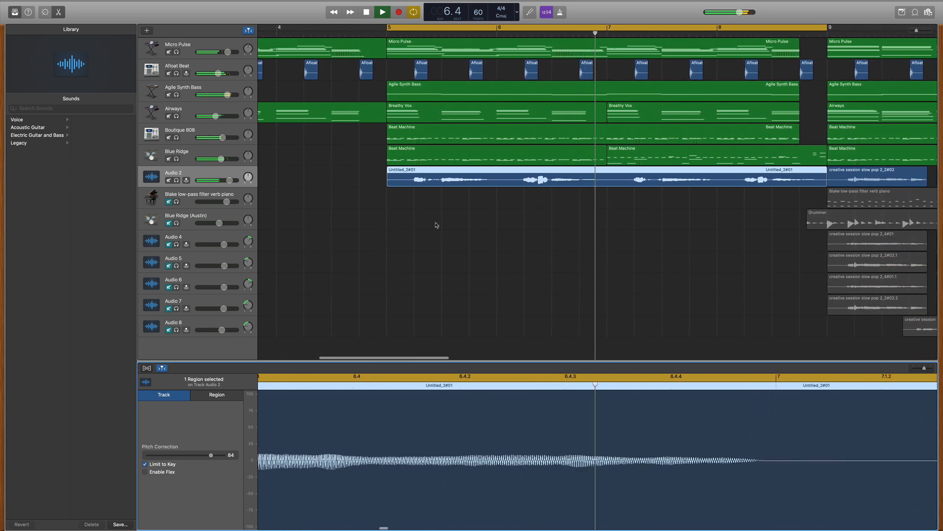
pyautogui.press('space')
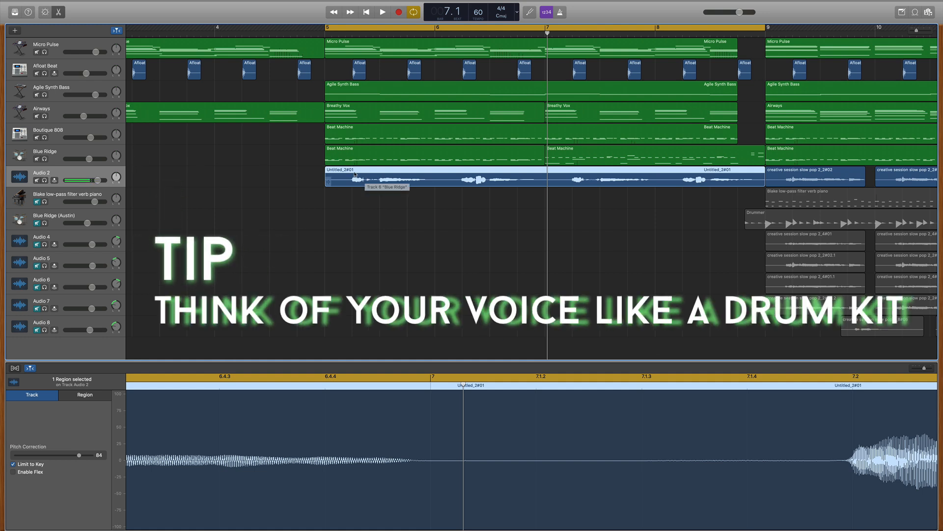
# Step: Solo the Boutique 808, Blue Ridge and Audio 2 tracks and play the vocal against the drums
pyautogui.click(44, 137)
pyautogui.click(44, 159)
pyautogui.click(44, 180)
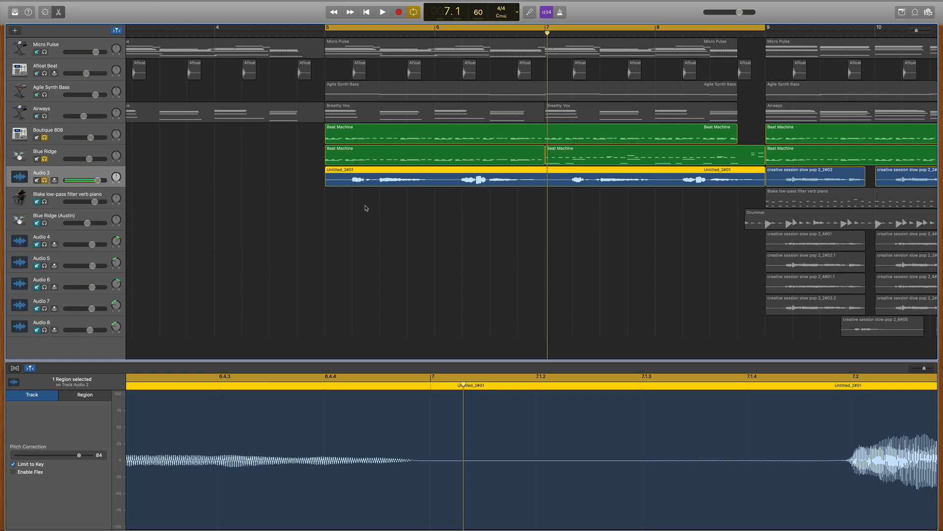
pyautogui.press('space')
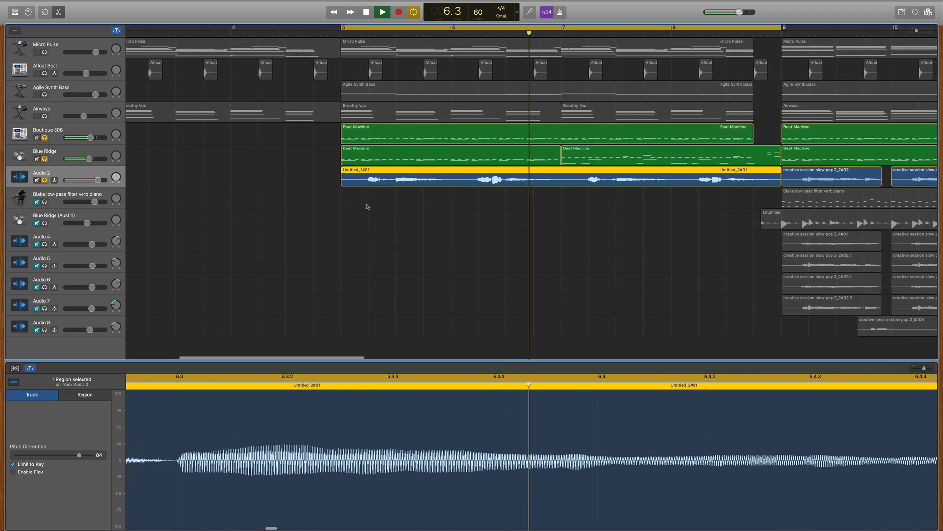
pyautogui.press('space')
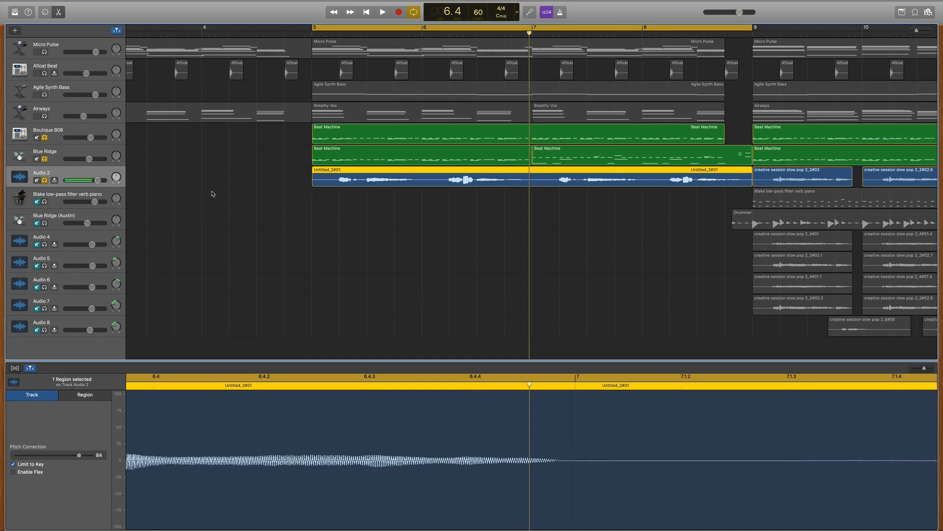
# Step: Swap the soloed drum tracks for Agile Synth Bass and Afloat Beat, and play the vocal against the bass line
pyautogui.click(44, 159)
pyautogui.click(44, 138)
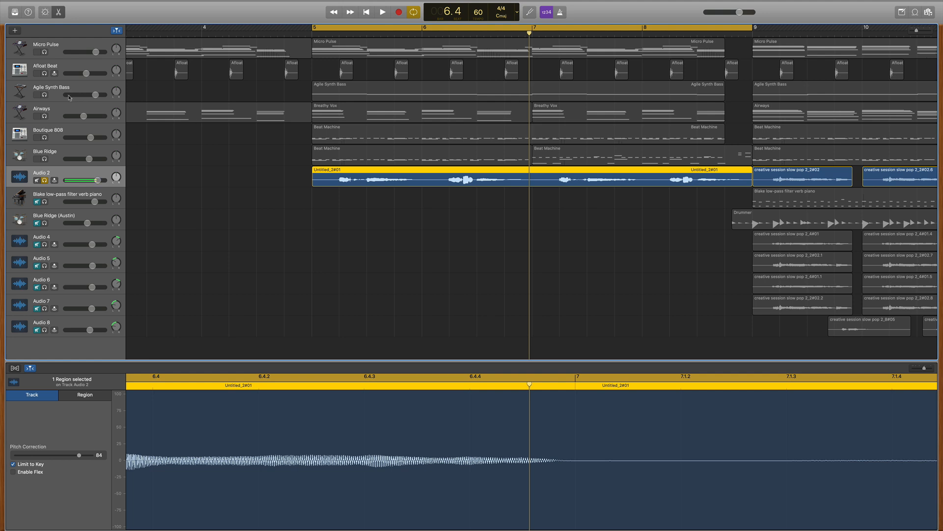
pyautogui.click(44, 95)
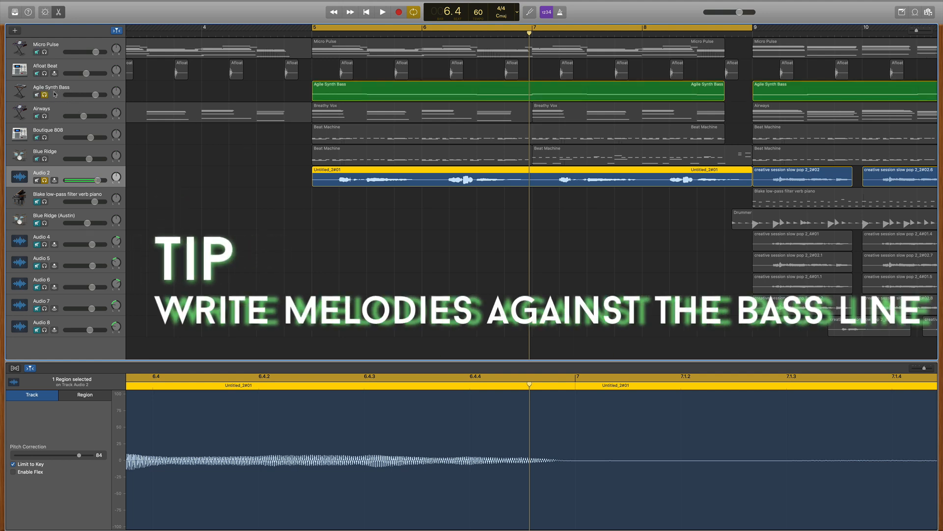
pyautogui.click(44, 73)
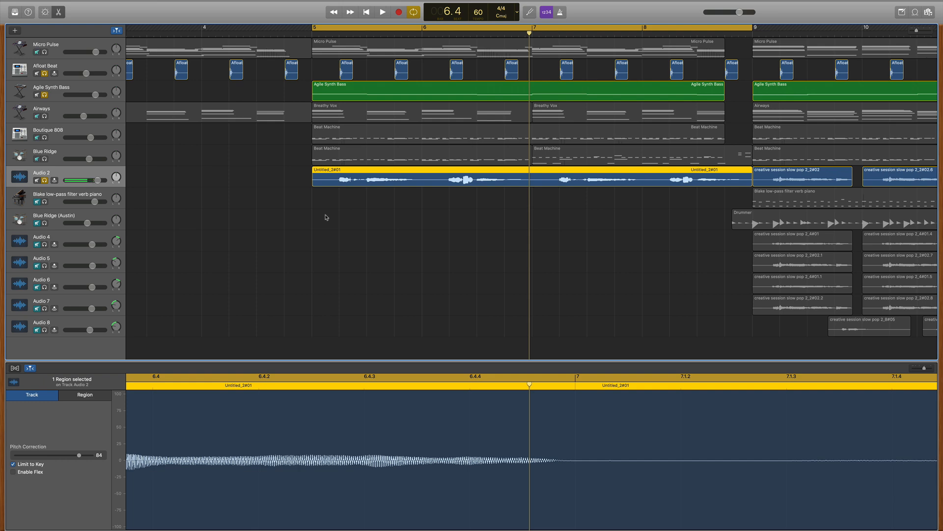
pyautogui.press('space')
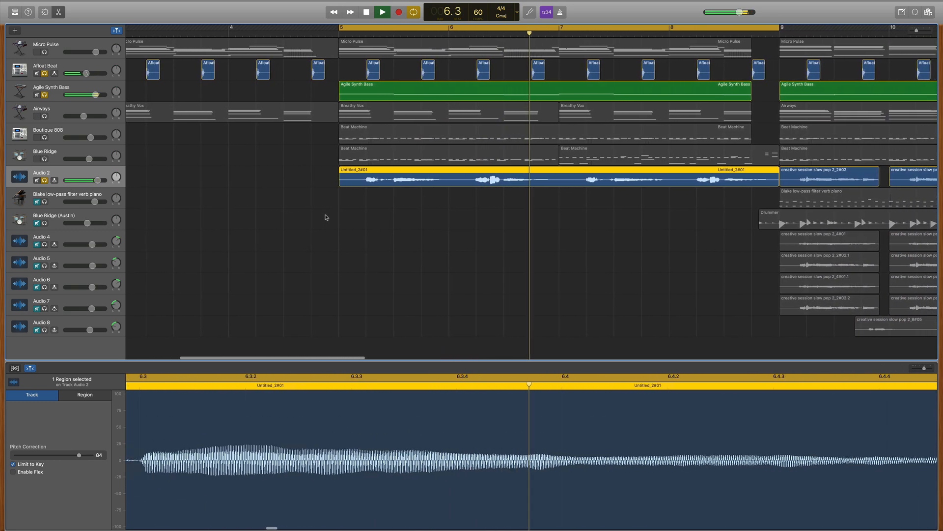
pyautogui.press('space')
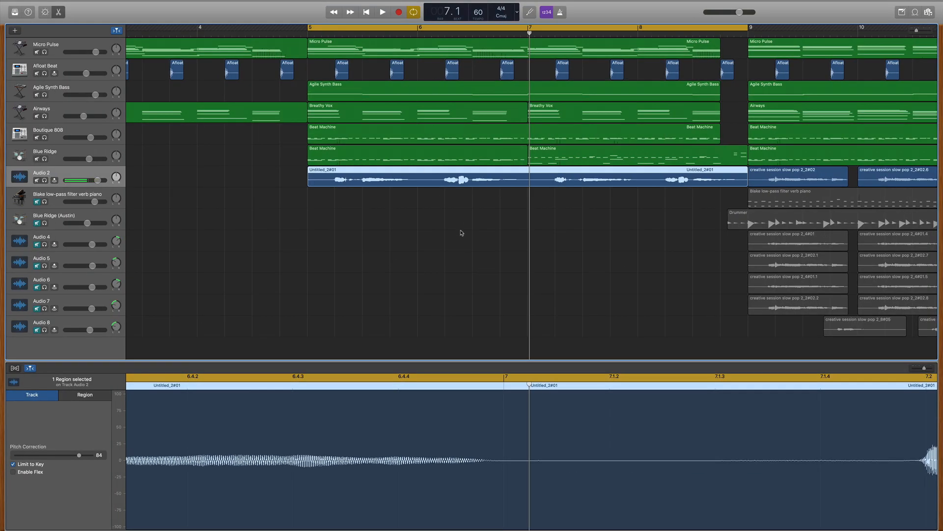
# Step: Play all the unmuted tracks together, without solos, through the end of the cycled section before bar 9
pyautogui.press('space')
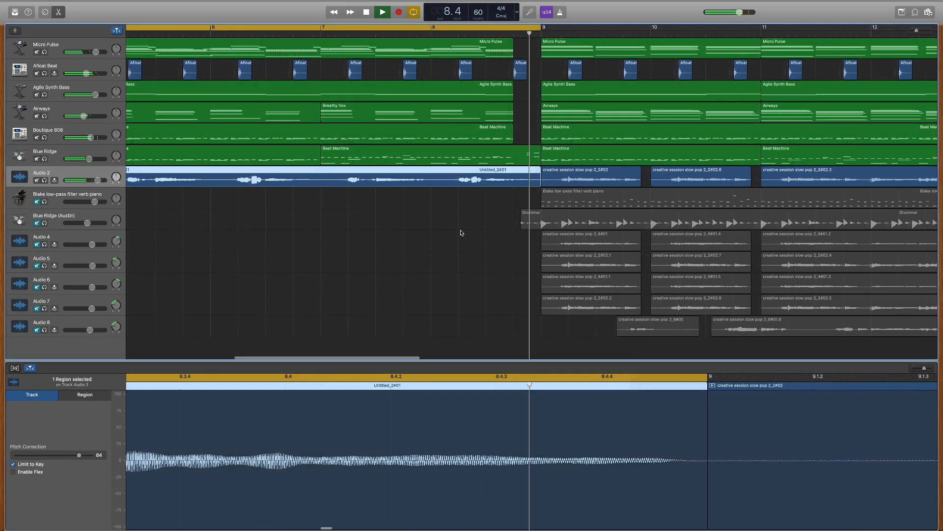
pyautogui.press('space')
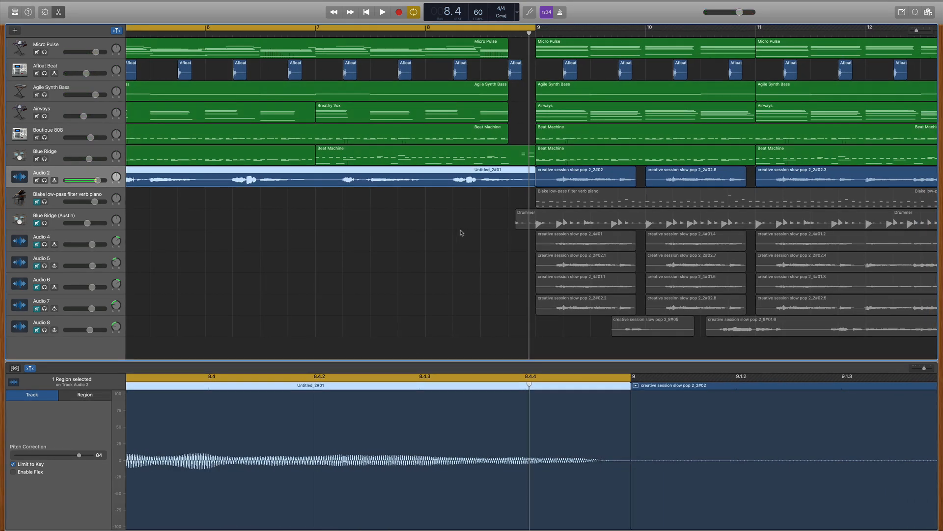
pyautogui.hscroll(5, 462, 233)
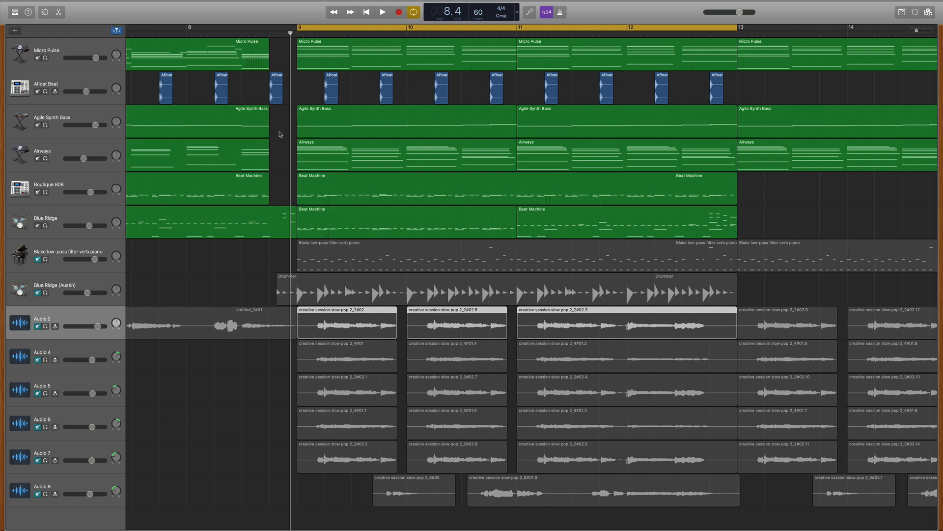
# Step: Play the unmuted synth, bass and drum tracks together from the end of bar 8 through the cycled section to bar 11
pyautogui.press('space')
pyautogui.hscroll(-2, 280, 134)
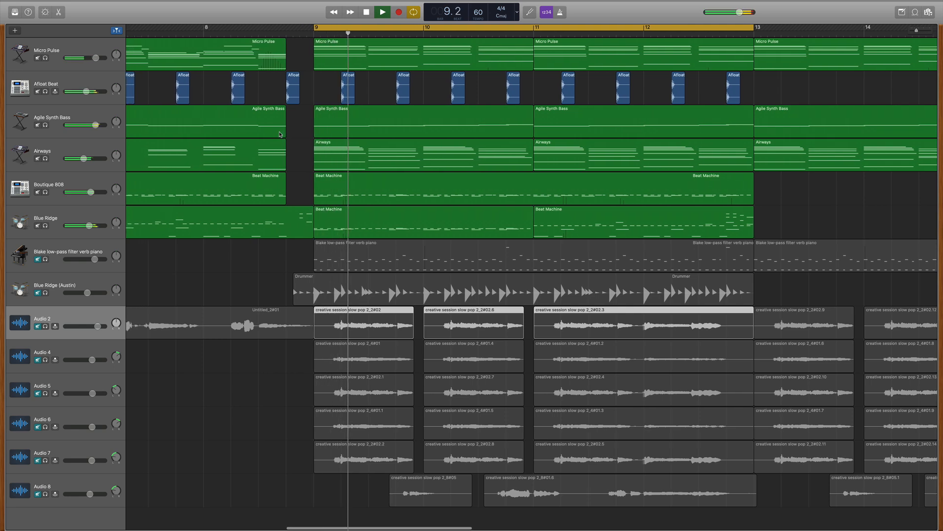
pyautogui.hscroll(-2, 280, 134)
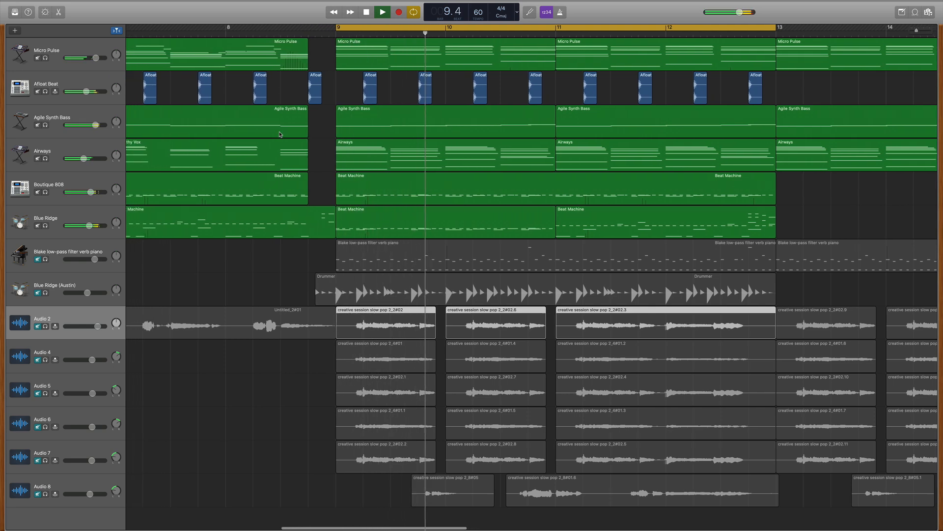
pyautogui.hscroll(-2, 280, 134)
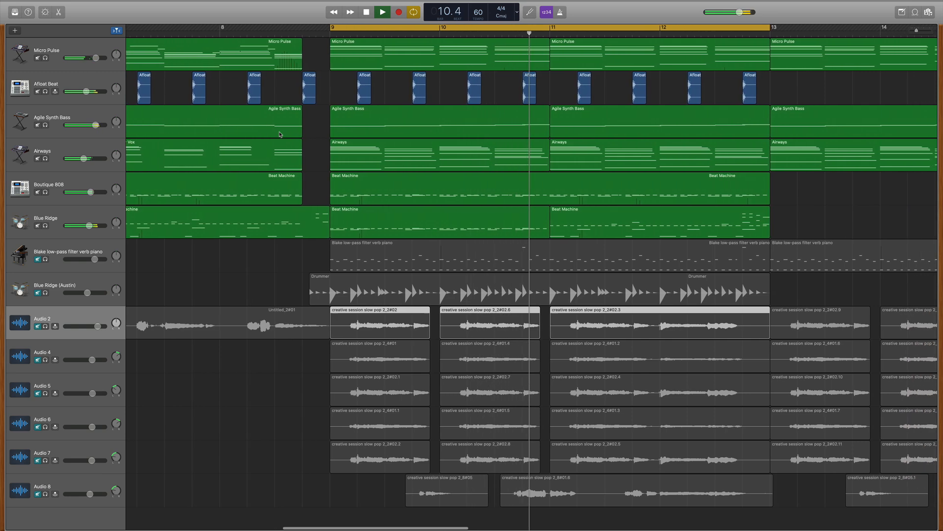
pyautogui.press('space')
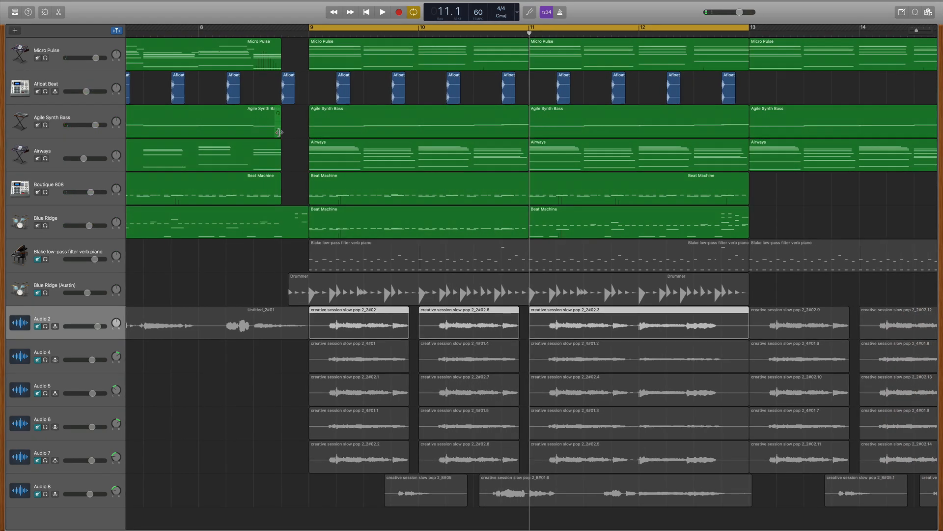
# Step: Open the Airways region at bar 9 in the Piano Roll and compare its chords with the preceding Breathy Vox notes
pyautogui.click(342, 156)
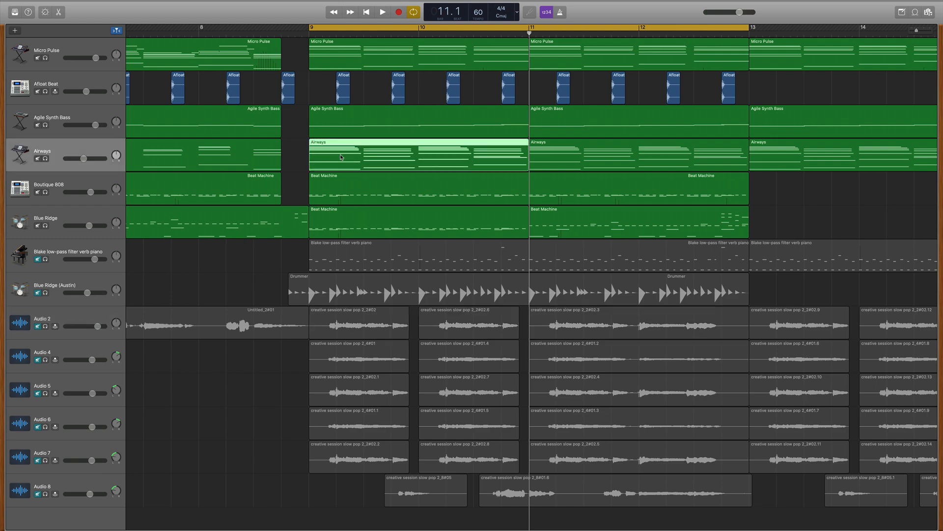
pyautogui.doubleClick(341, 157)
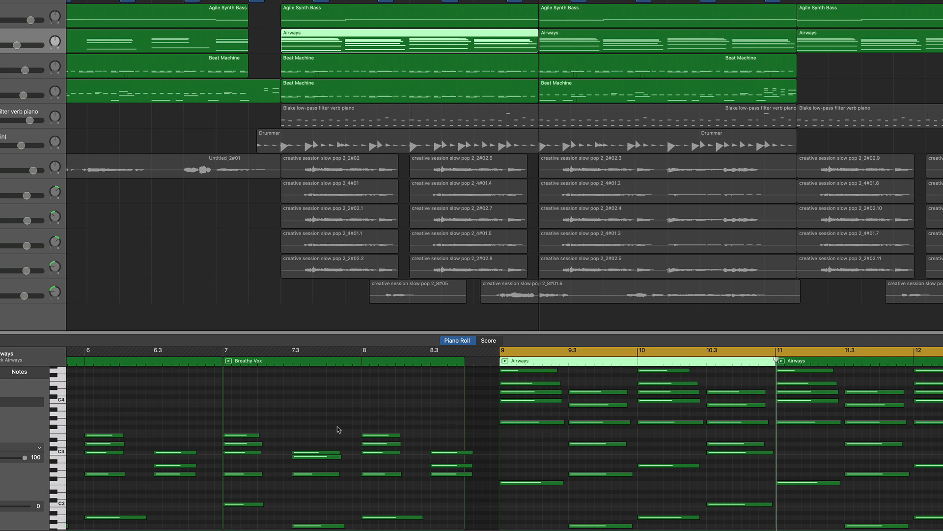
pyautogui.scroll(-2, 338, 429)
pyautogui.scroll(4, 314, 435)
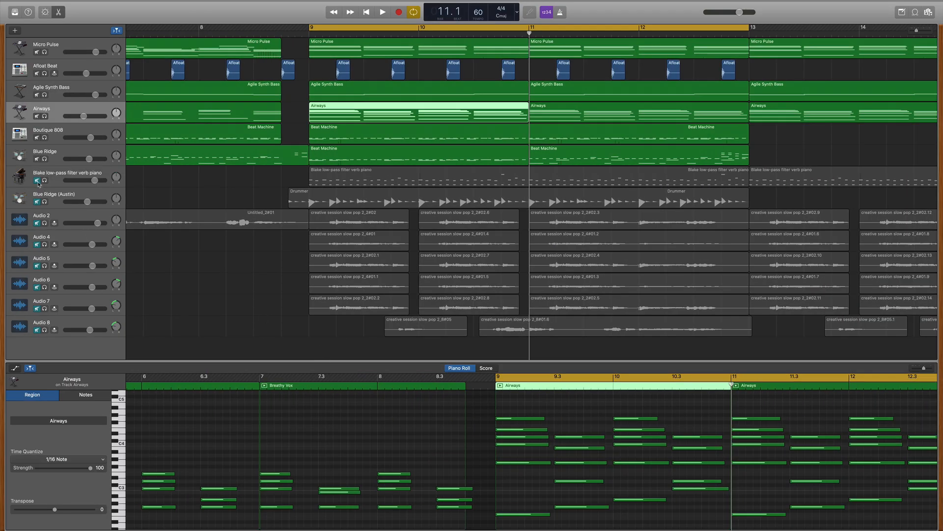
# Step: Unmute the Blake low-pass filter verb piano track and play it both soloed and with the full mix
pyautogui.click(63, 178)
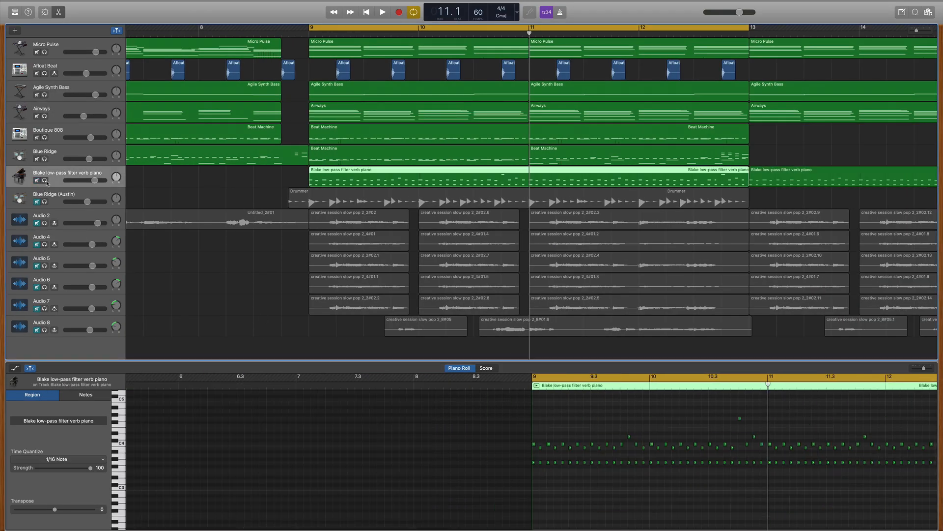
pyautogui.click(44, 180)
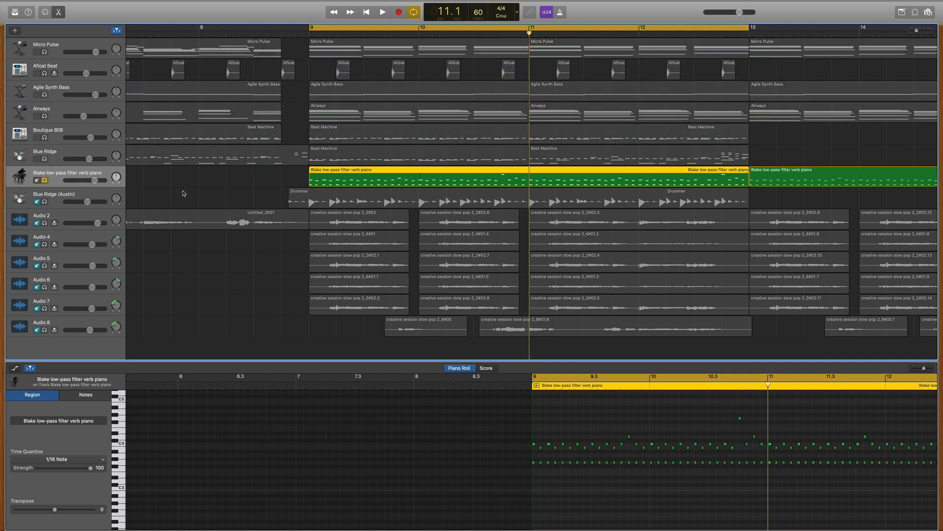
pyautogui.press('space')
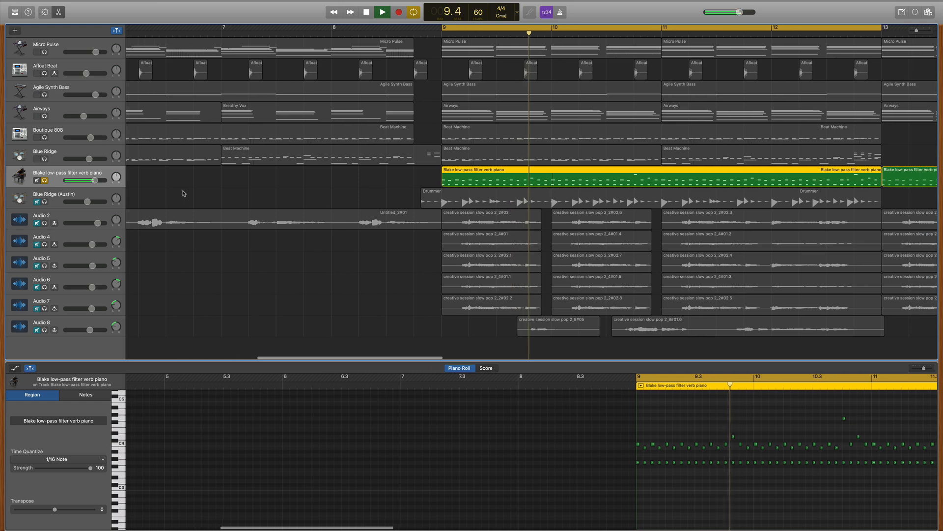
pyautogui.press('space')
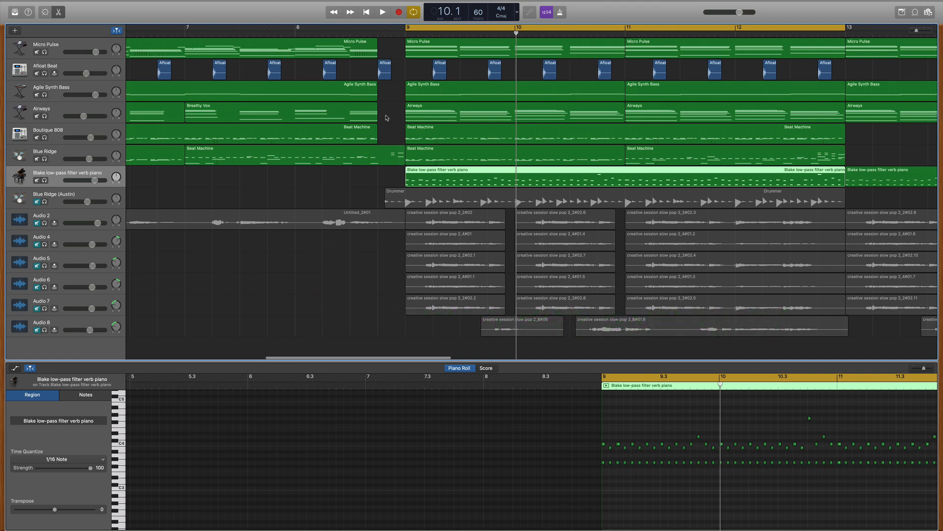
pyautogui.press('space')
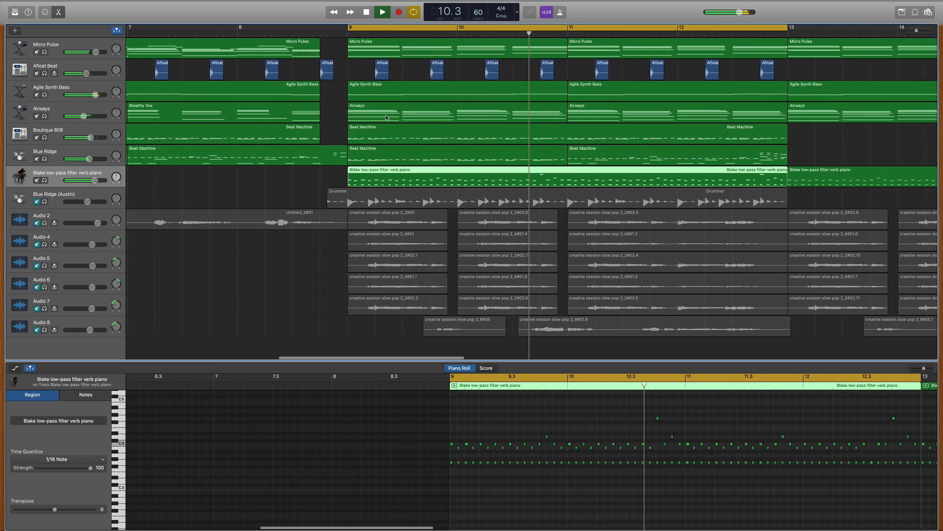
pyautogui.press('space')
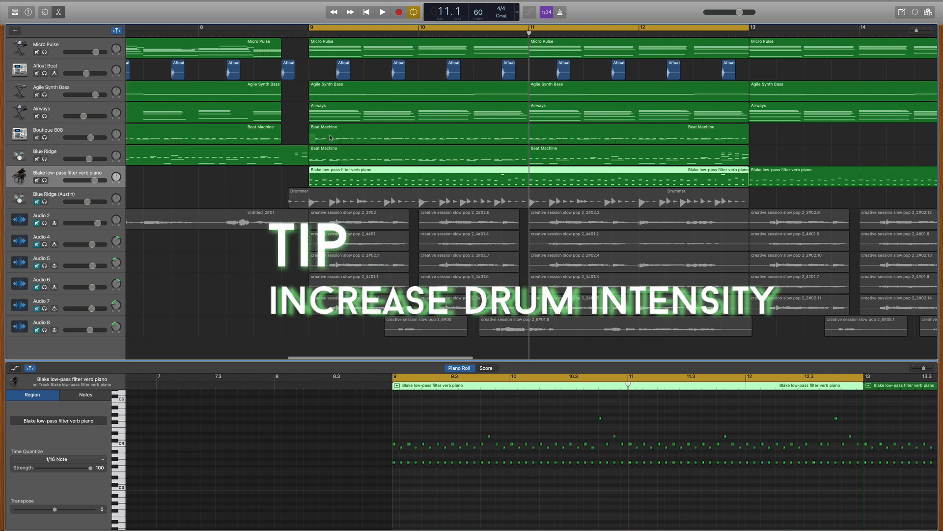
# Step: Unmute and select the Blue Ridge (Austin) drummer track, and show its drummer and kit in the Library
pyautogui.click(330, 156)
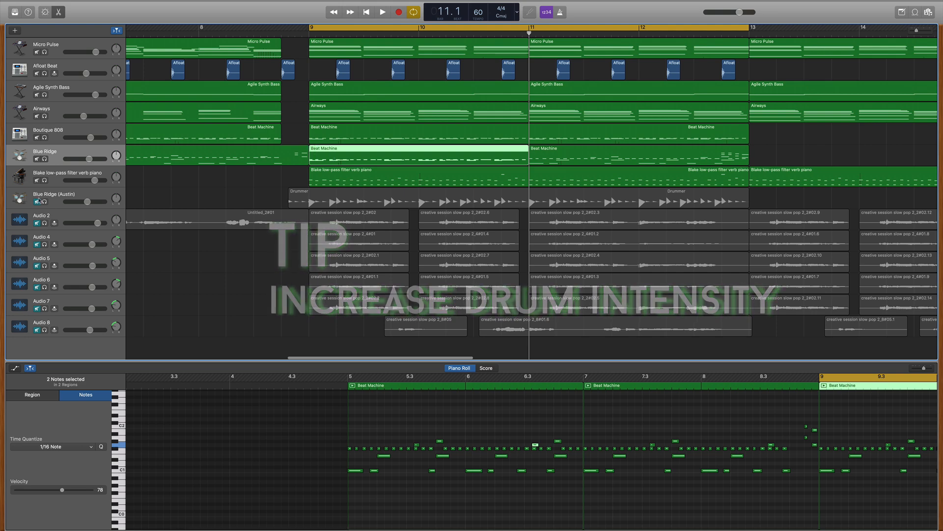
pyautogui.click(37, 201)
pyautogui.click(49, 197)
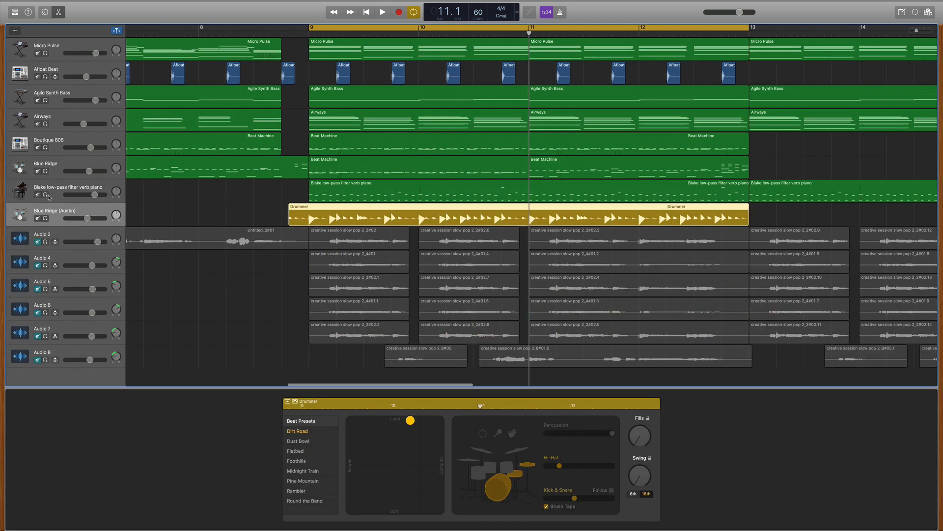
pyautogui.click(15, 12)
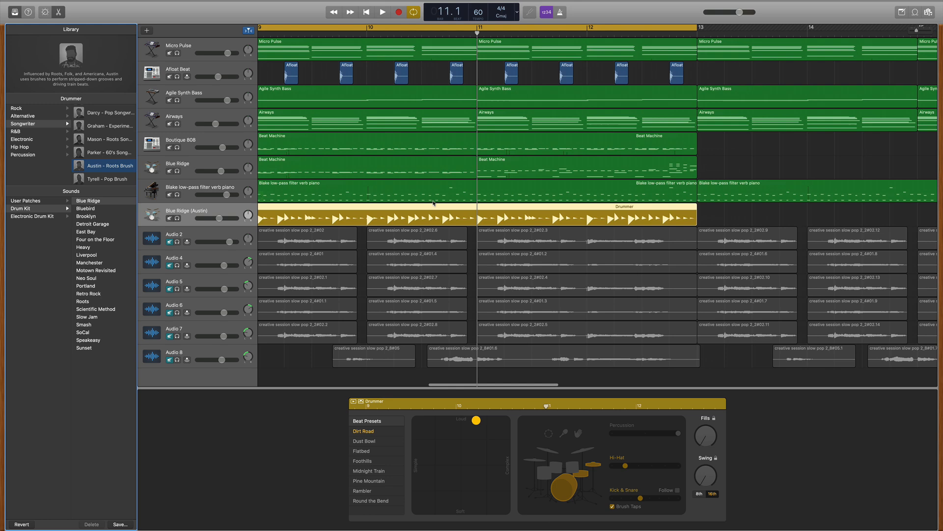
pyautogui.hscroll(-4, 433, 203)
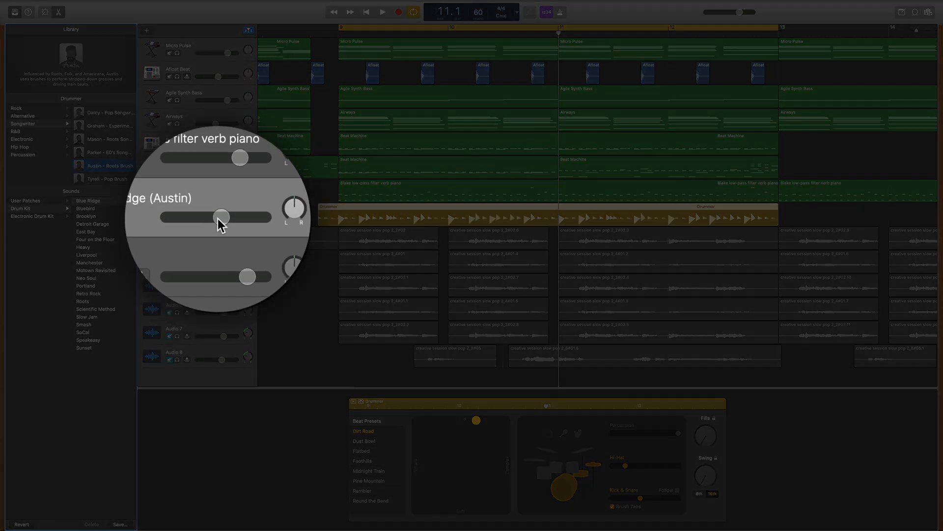
# Step: Lower the Blue Ridge (Austin) track's volume slightly and play its drums in the full mix and soloed
pyautogui.moveTo(218, 219); pyautogui.dragTo(216, 218)
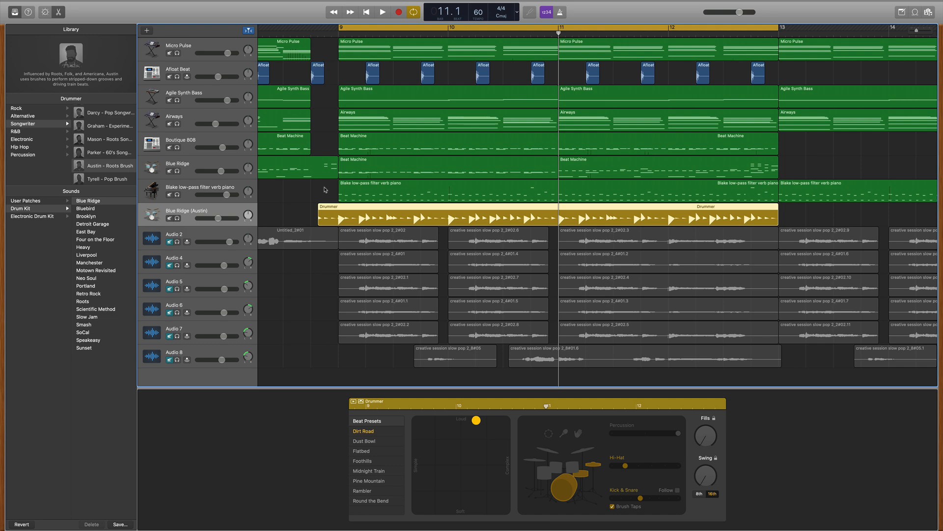
pyautogui.press('space')
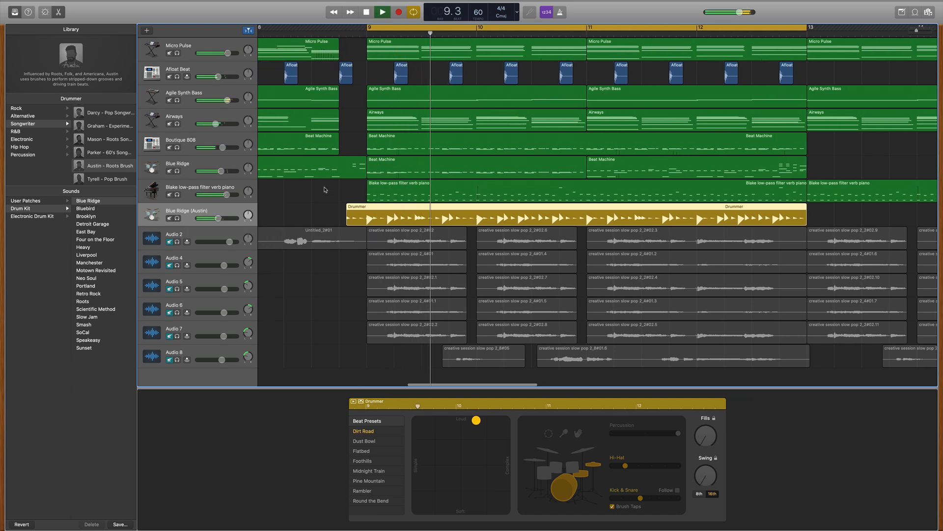
pyautogui.click(177, 218)
pyautogui.click(178, 218)
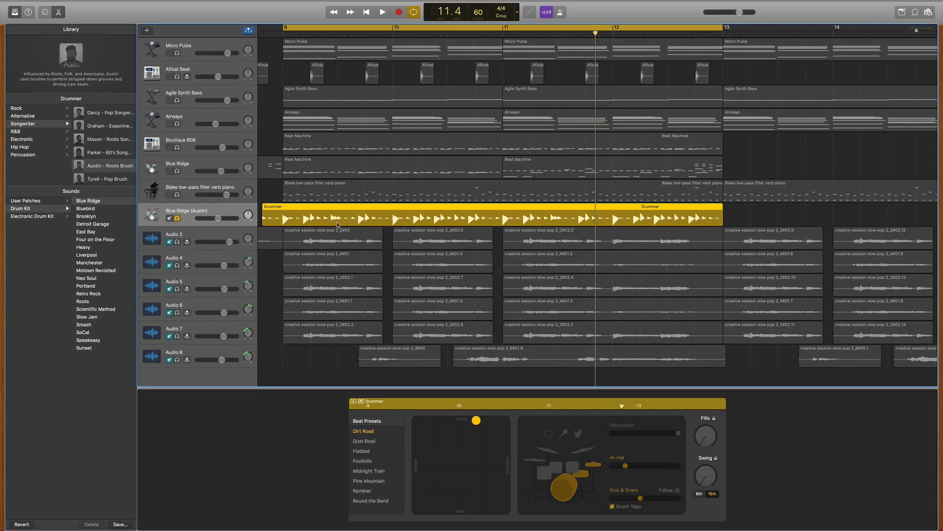
pyautogui.press('space')
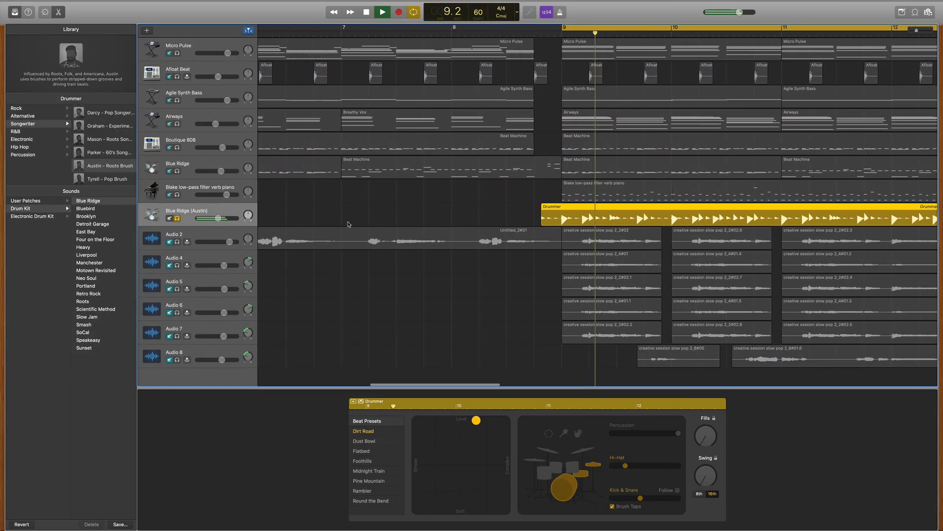
pyautogui.press('space')
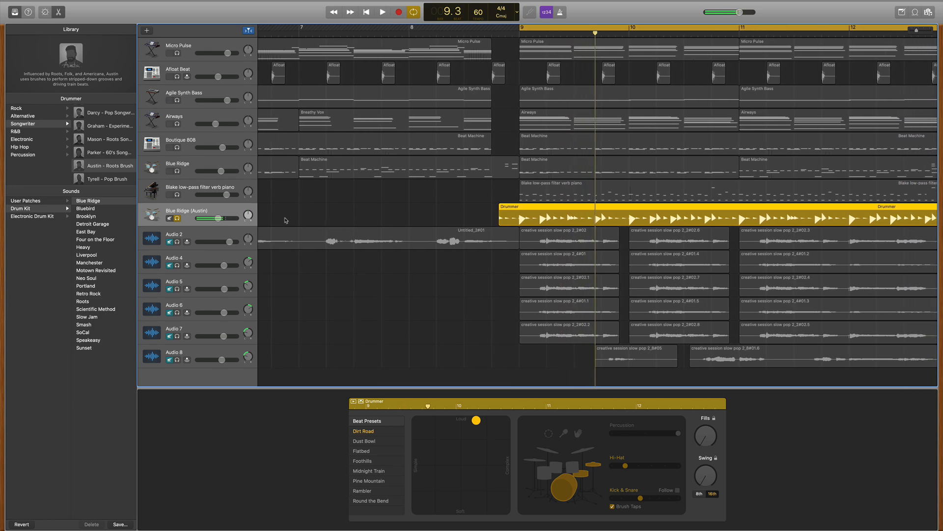
pyautogui.click(177, 219)
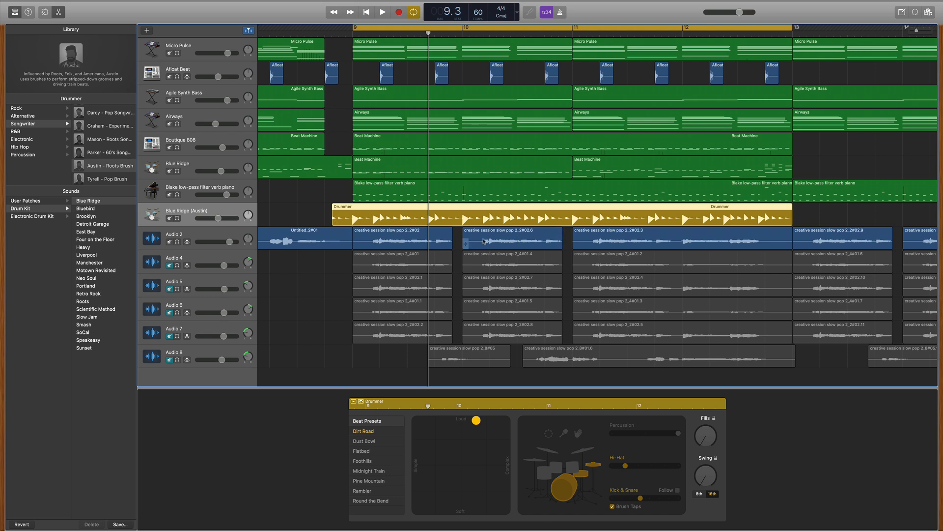
# Step: Play the full mix with the Audio 2 vocal, and unmute the Audio 4, Audio 5 and Audio 6 vocal tracks
pyautogui.press('space')
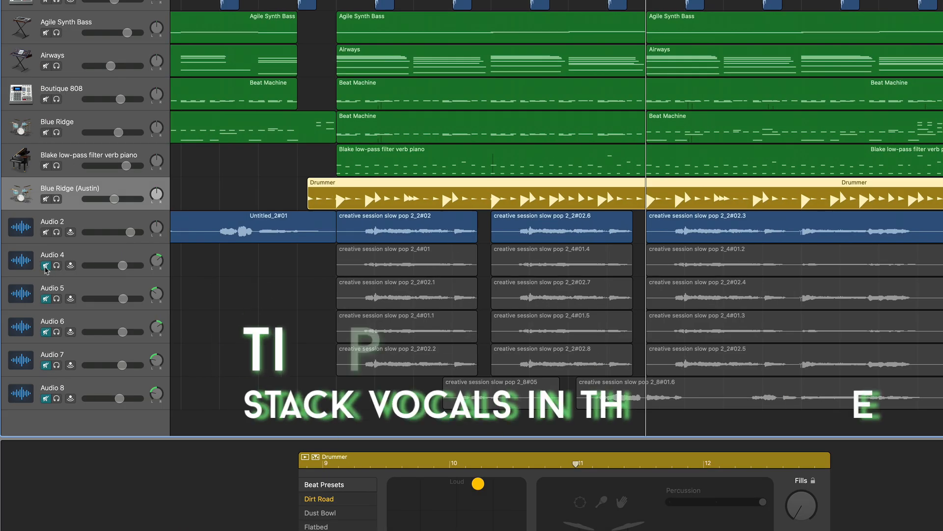
pyautogui.click(45, 267)
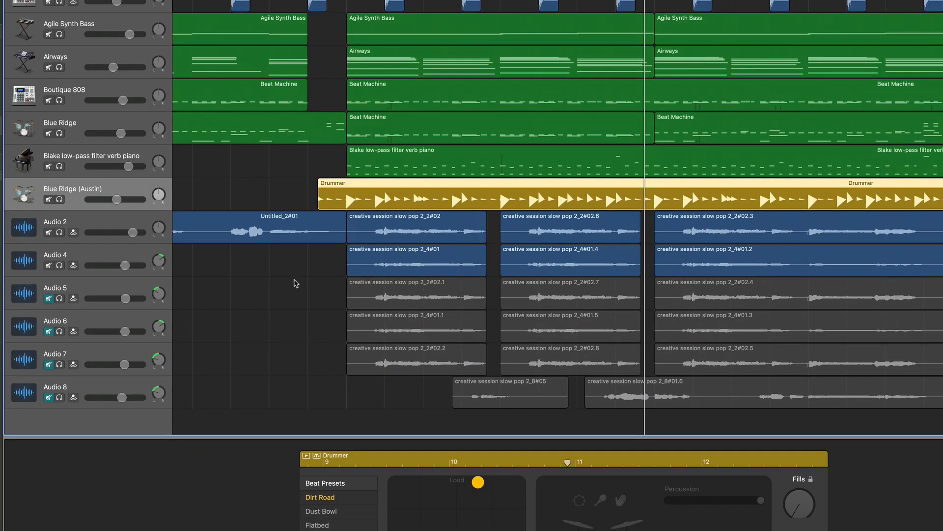
pyautogui.click(49, 299)
pyautogui.click(48, 331)
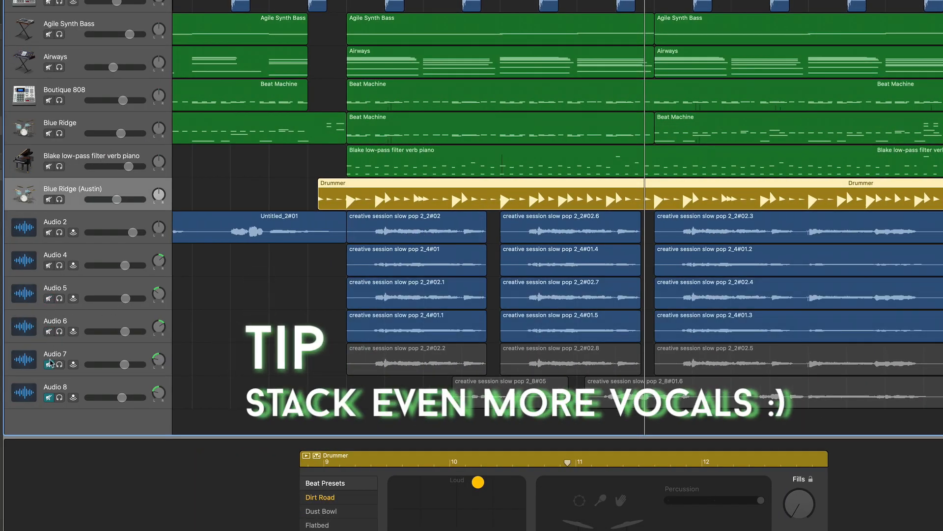
pyautogui.click(48, 365)
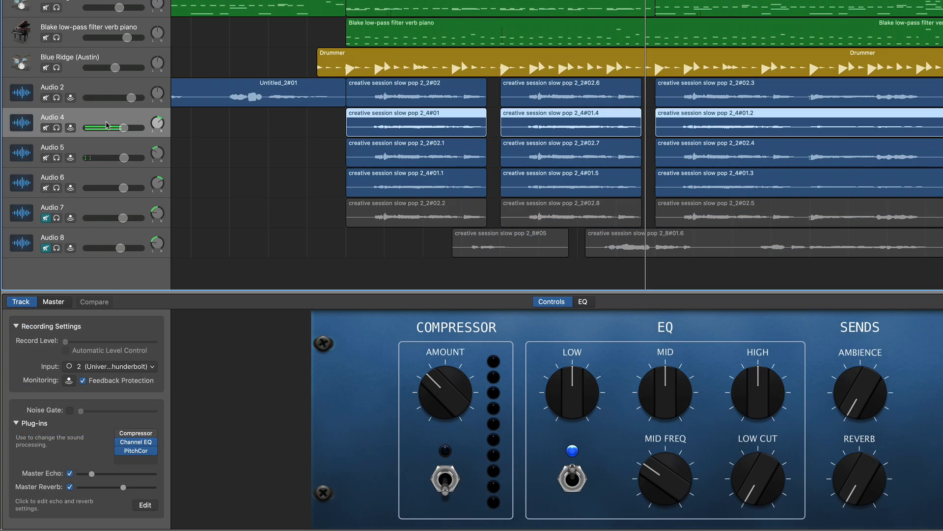
# Step: Create a new track with duplicate settings from Audio 4, and delete that empty duplicate
pyautogui.press('super+d')
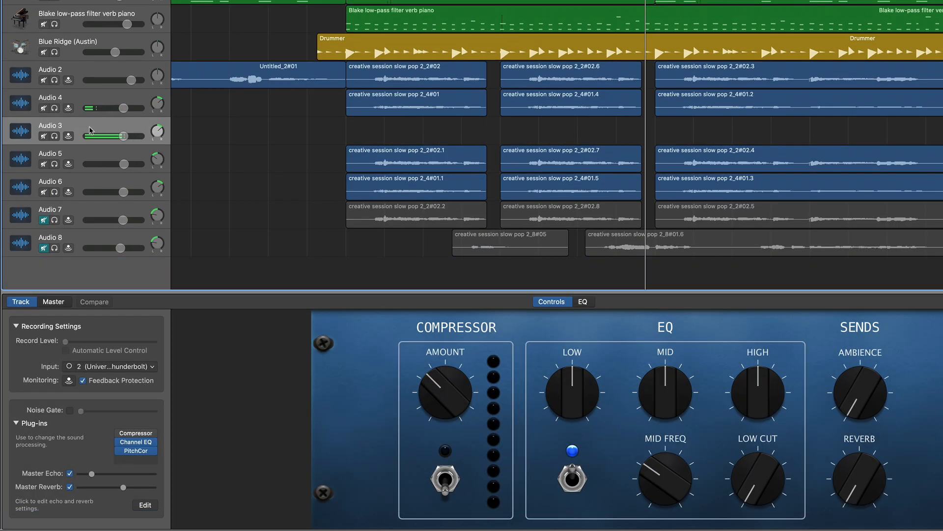
pyautogui.rightClick(89, 131)
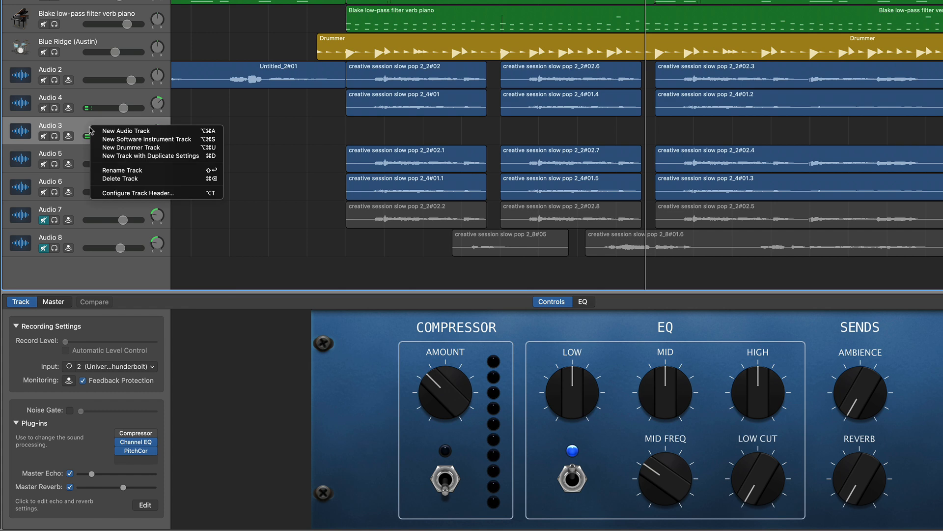
pyautogui.click(127, 179)
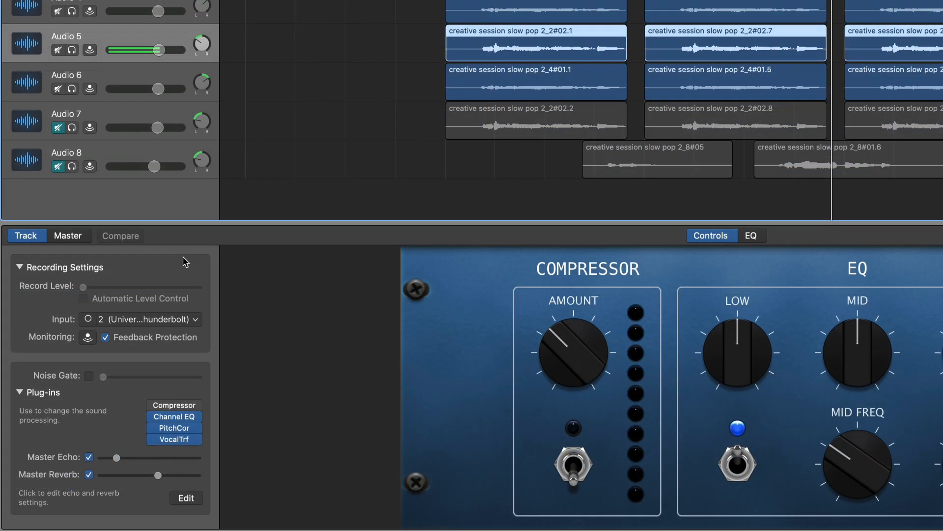
# Step: Locate the Vocal Transformer among the pitch plug-ins available for the Audio 5 track, without adding another one
pyautogui.click(155, 467)
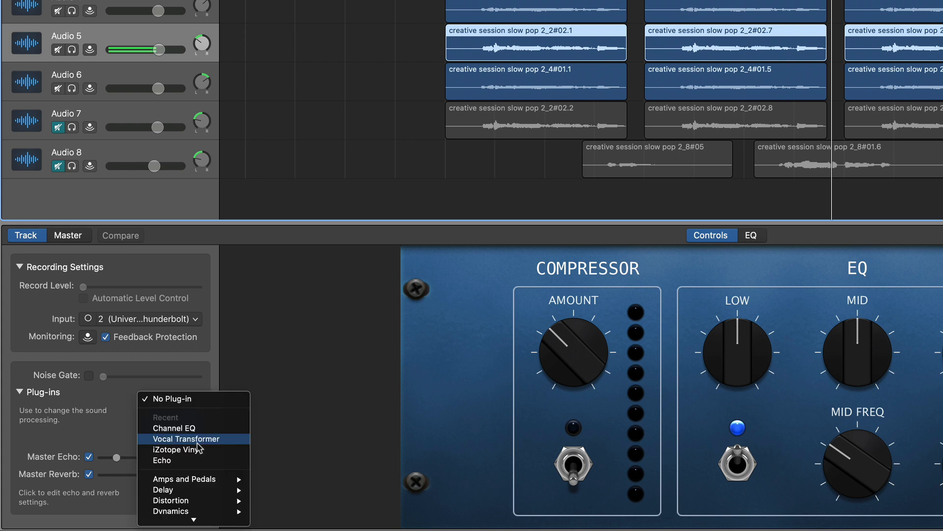
pyautogui.moveTo(214, 471)
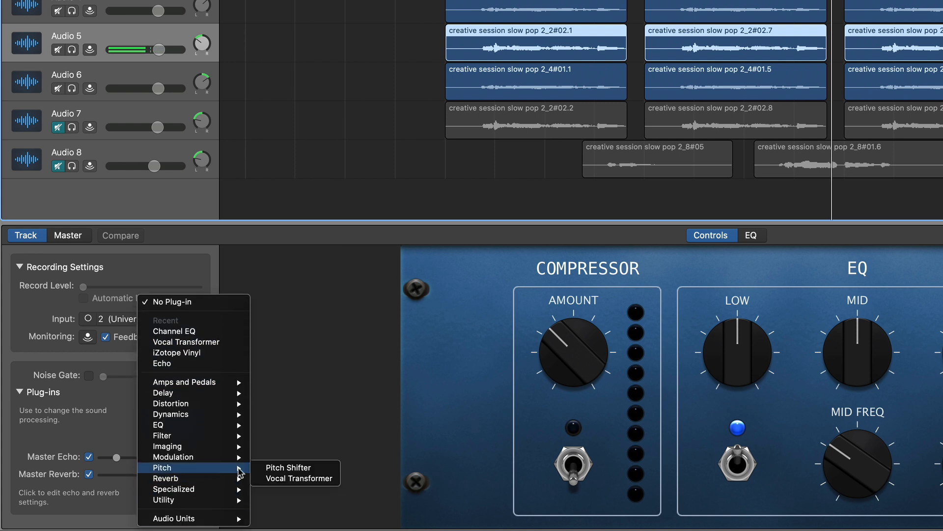
pyautogui.click(280, 422)
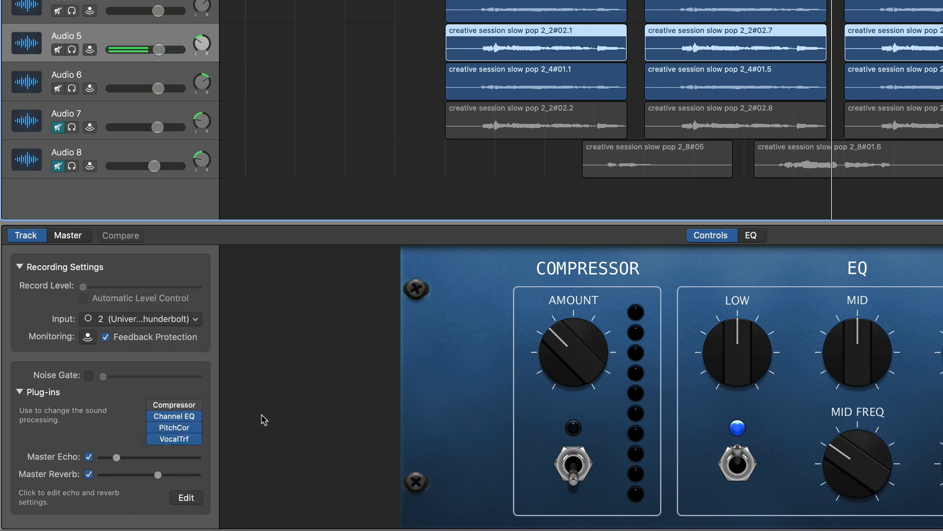
# Step: Open the Vocal Transformer settings on Audio 5, and play the Audio 5 and Audio 6 vocals soloed one after the other
pyautogui.click(175, 439)
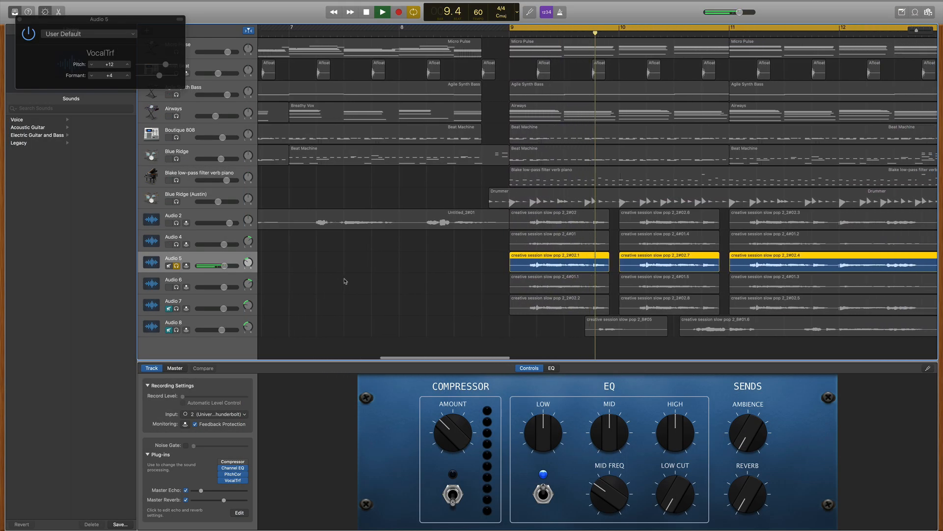
pyautogui.press('space')
pyautogui.click(614, 285)
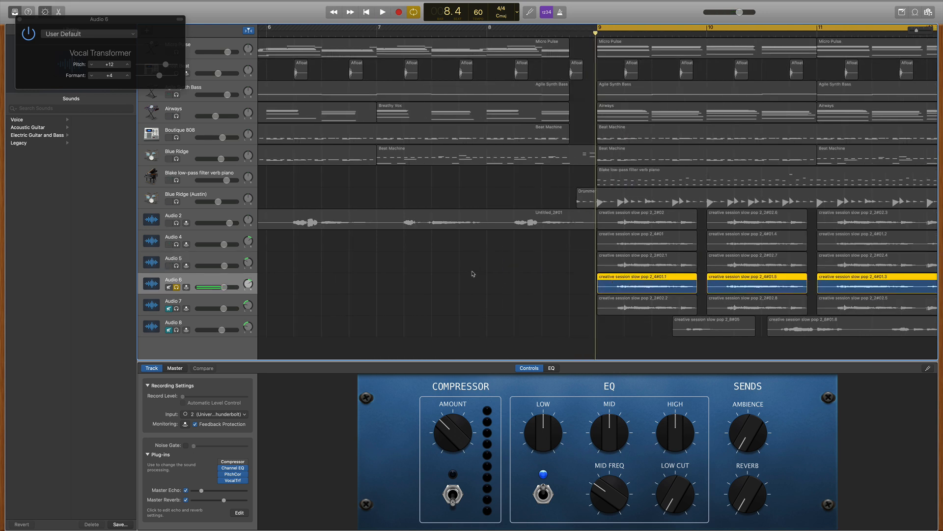
# Step: Play the soloed Audio 6 vocal, and stop playback with the solo cleared
pyautogui.press('space')
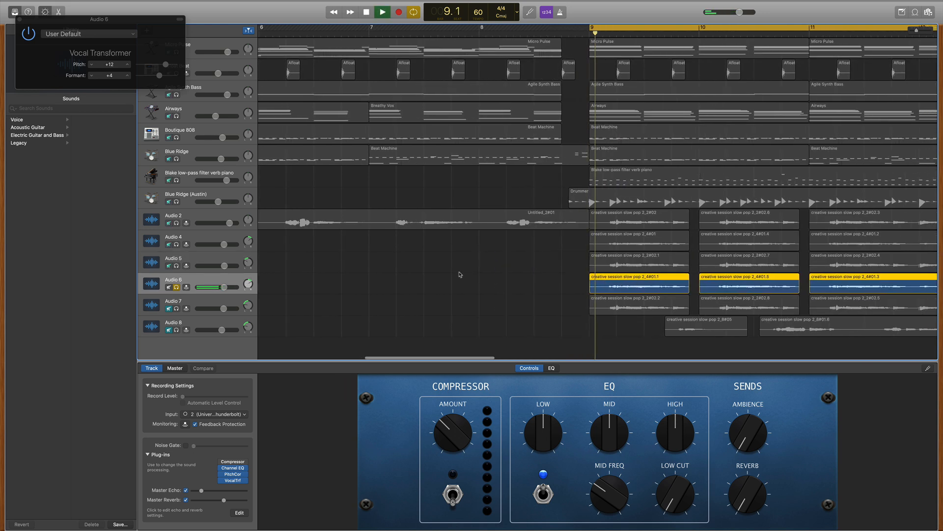
pyautogui.click(177, 266)
pyautogui.press('space')
pyautogui.moveTo(177, 266); pyautogui.dragTo(177, 287)
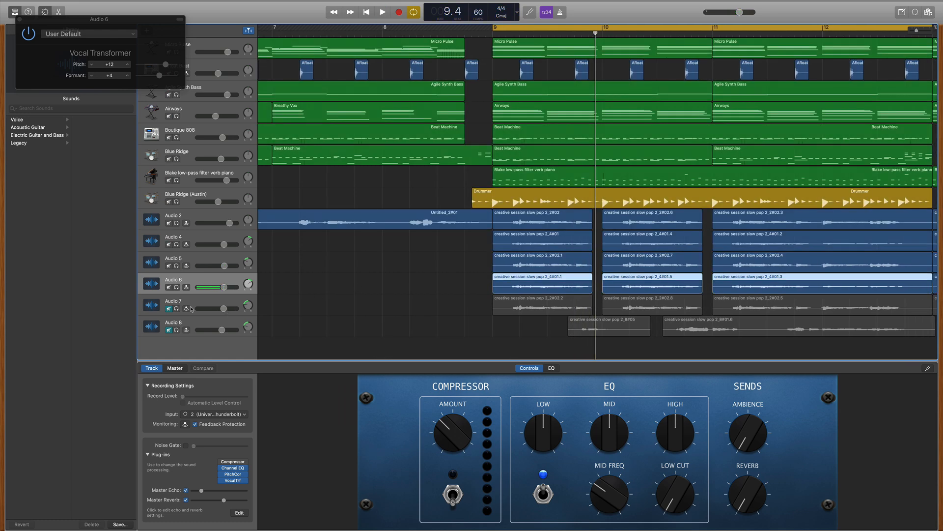
# Step: Unmute the Audio 7 vocal track, and play it soloed with its Vocal Transformer settings shown before clearing the solo
pyautogui.click(169, 308)
pyautogui.click(176, 308)
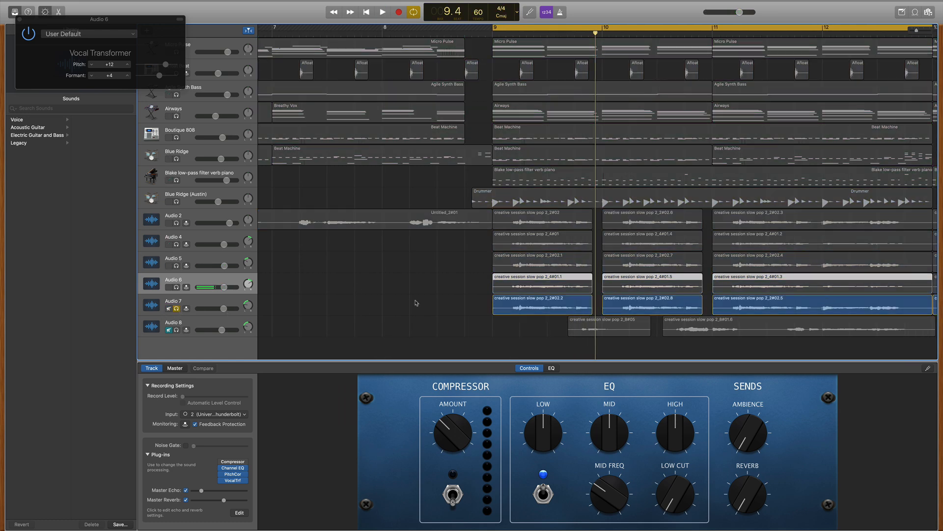
pyautogui.click(216, 304)
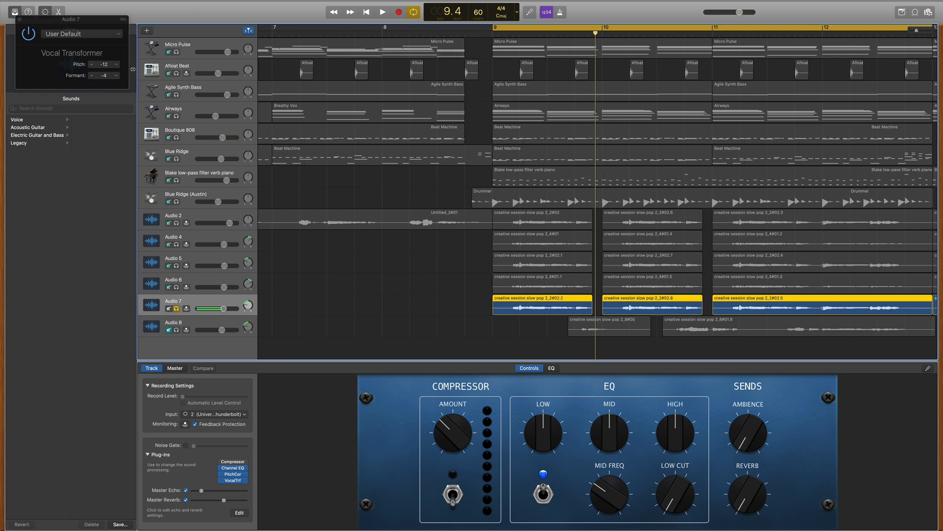
pyautogui.moveTo(131, 70); pyautogui.dragTo(143, 69)
pyautogui.press('space')
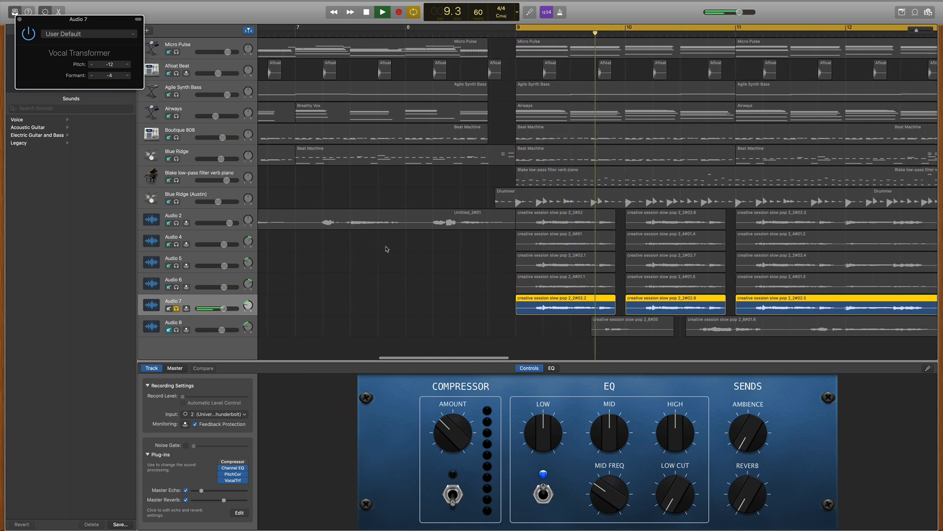
pyautogui.press('space')
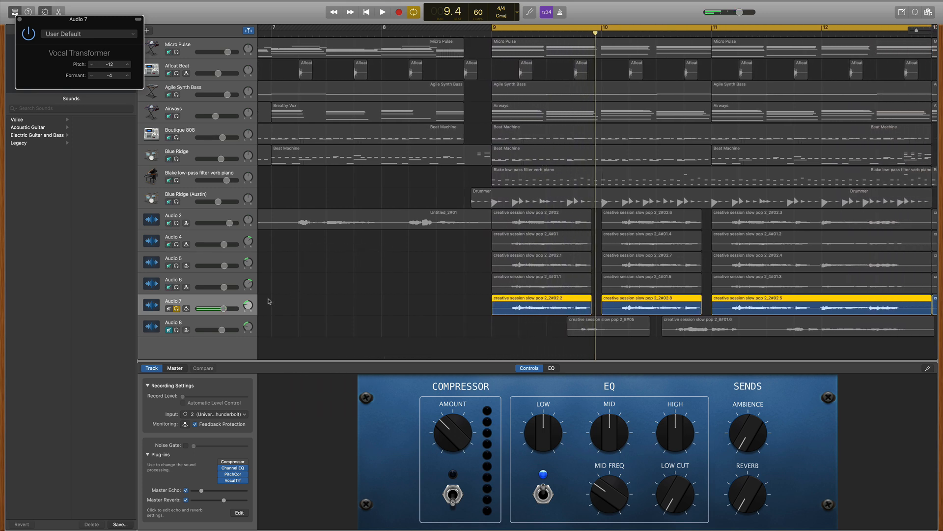
pyautogui.click(176, 309)
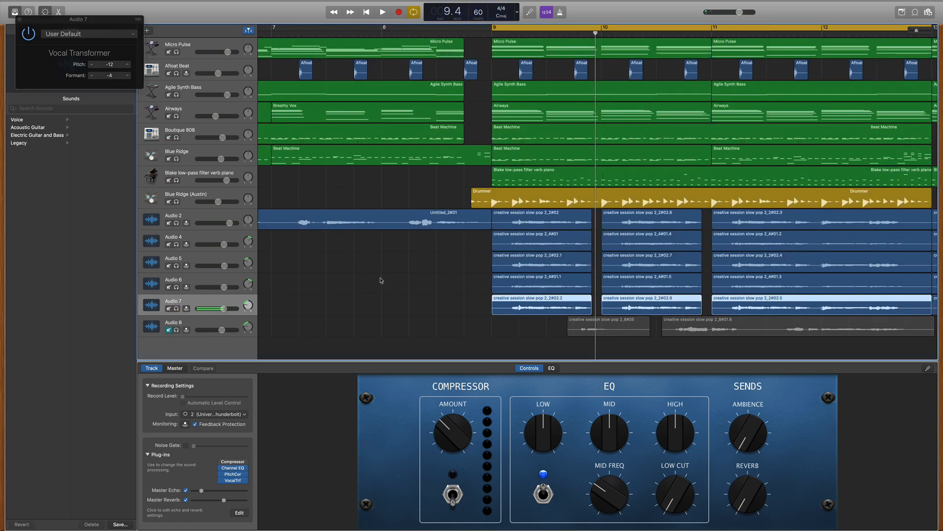
# Step: Play the full mix with the stacked vocals up to Audio 7, and unmute the Audio 8 vocal track
pyautogui.press('space')
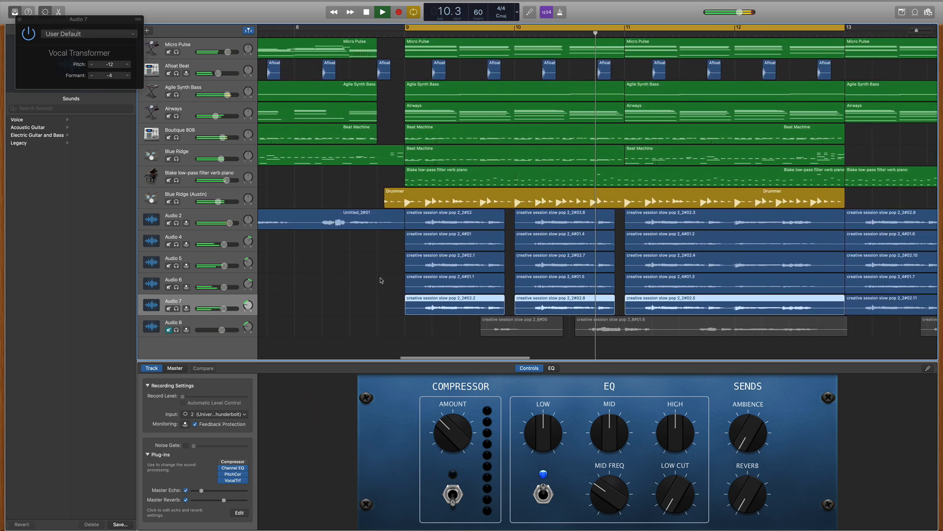
pyautogui.press('space')
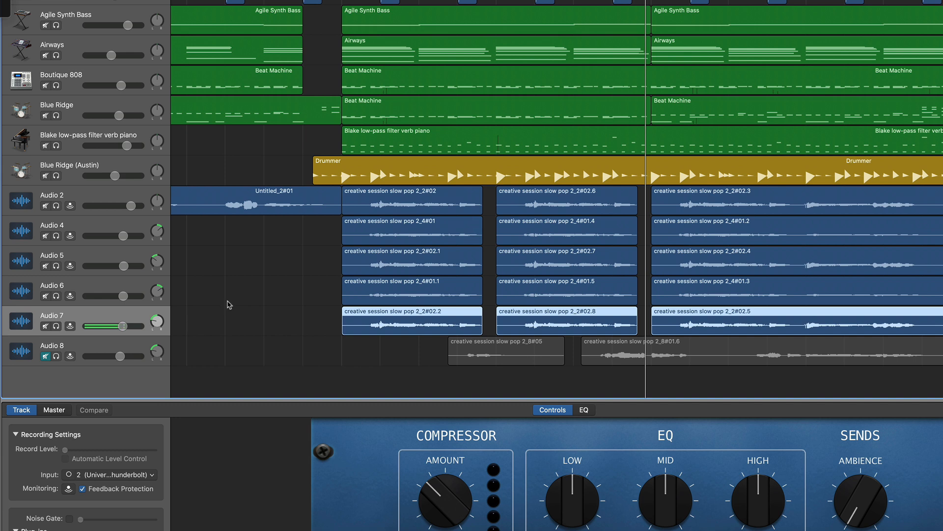
pyautogui.click(46, 356)
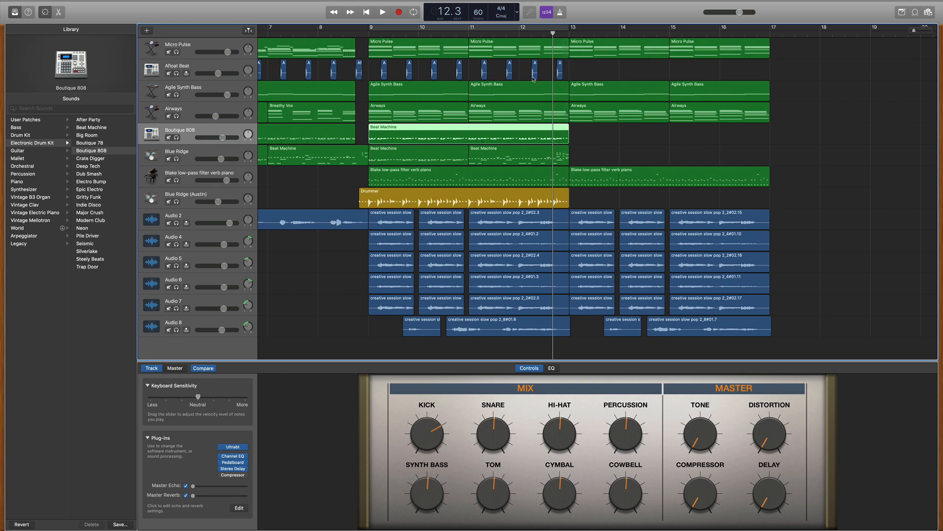
# Step: Play the ending section with all tracks from bar 13 to bar 15
pyautogui.click(568, 36)
pyautogui.press('.')
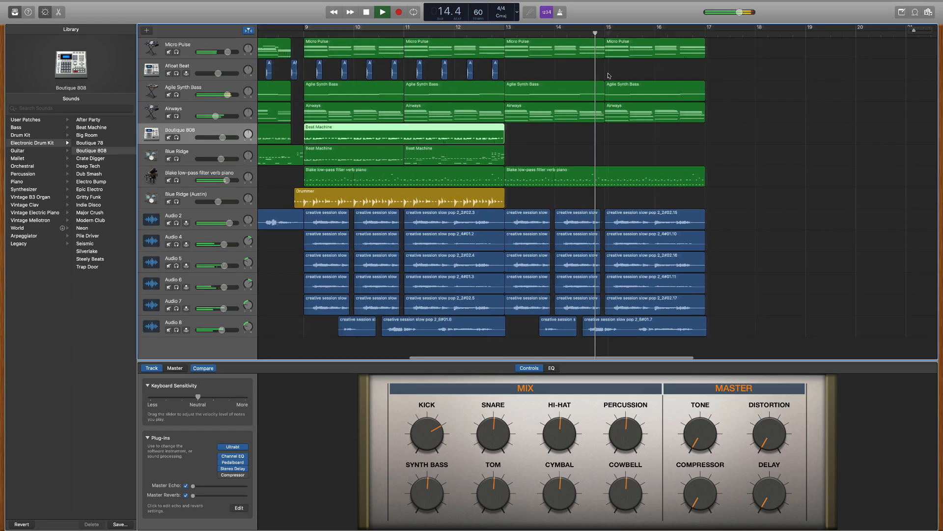
pyautogui.press('space')
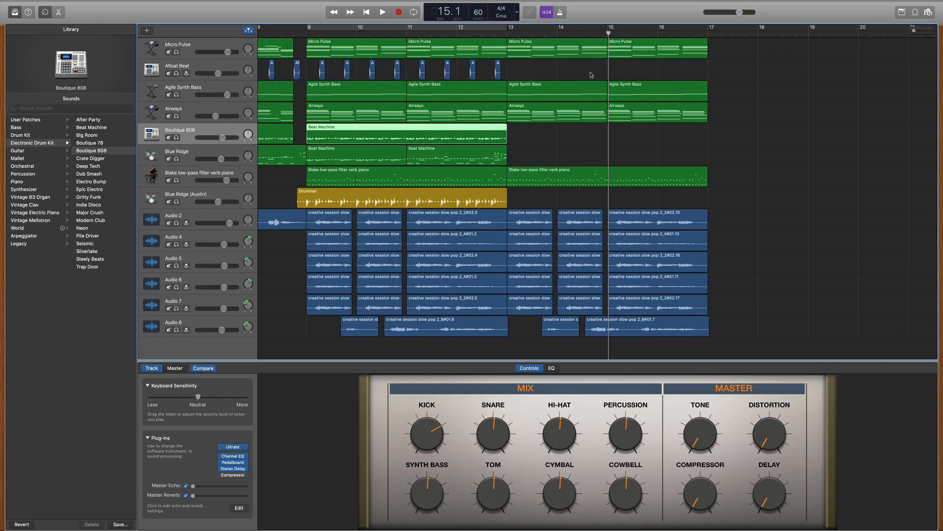
# Step: Compare the regions across all tracks in bars 5 to 8 with those in the ending section from bar 13
pyautogui.hscroll(-10, 591, 75)
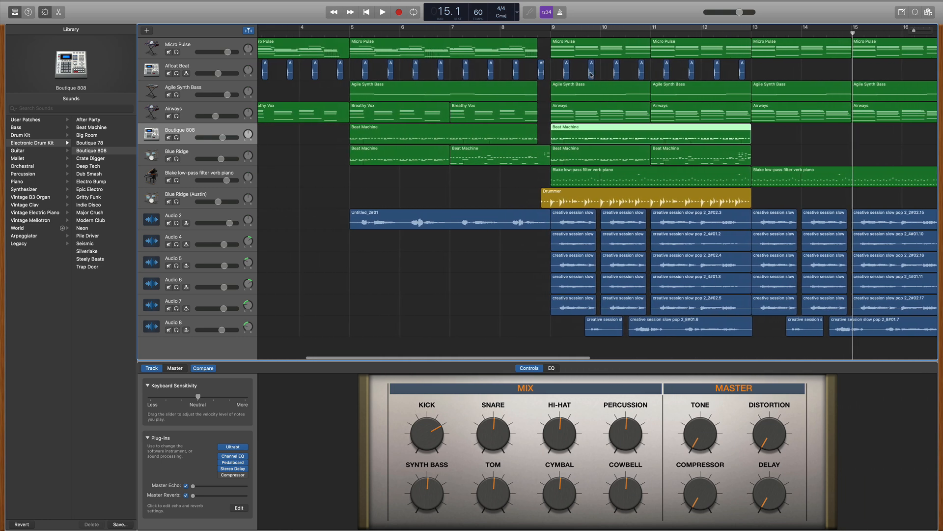
pyautogui.hscroll(3, 591, 75)
pyautogui.moveTo(487, 243); pyautogui.dragTo(340, 40)
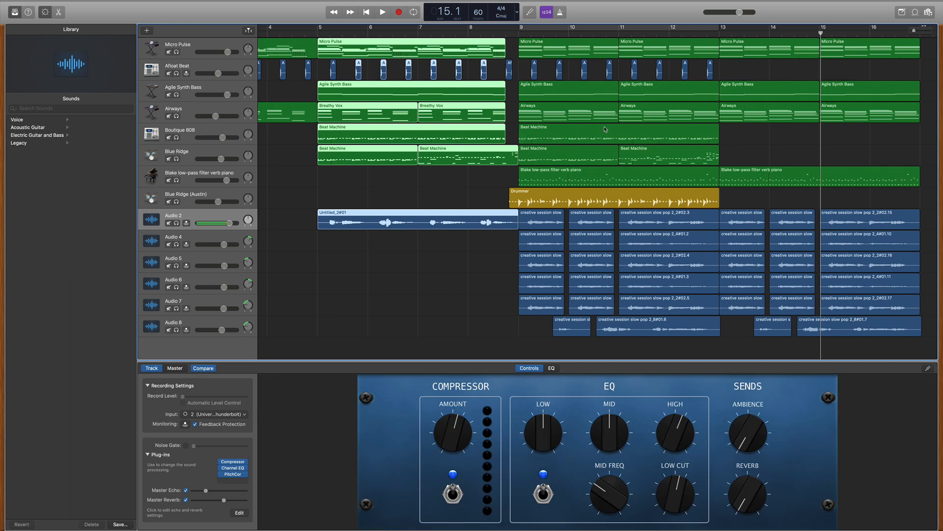
pyautogui.hscroll(15, 605, 129)
pyautogui.hscroll(10, 619, 104)
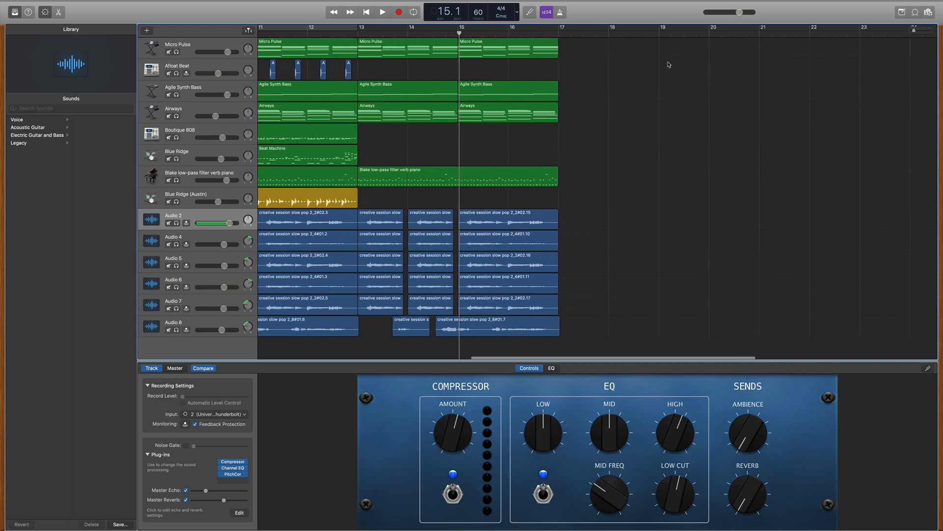
pyautogui.hscroll(3, 396, 102)
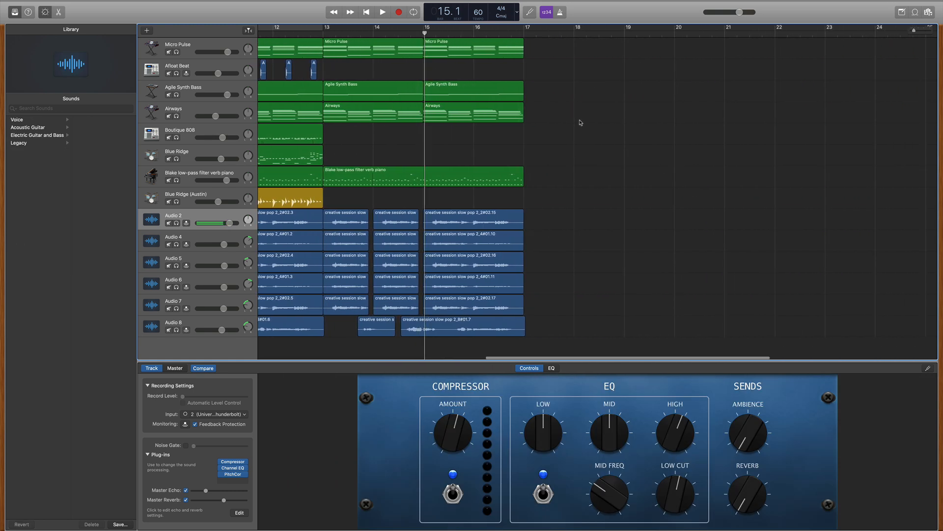
pyautogui.hscroll(-12, 413, 121)
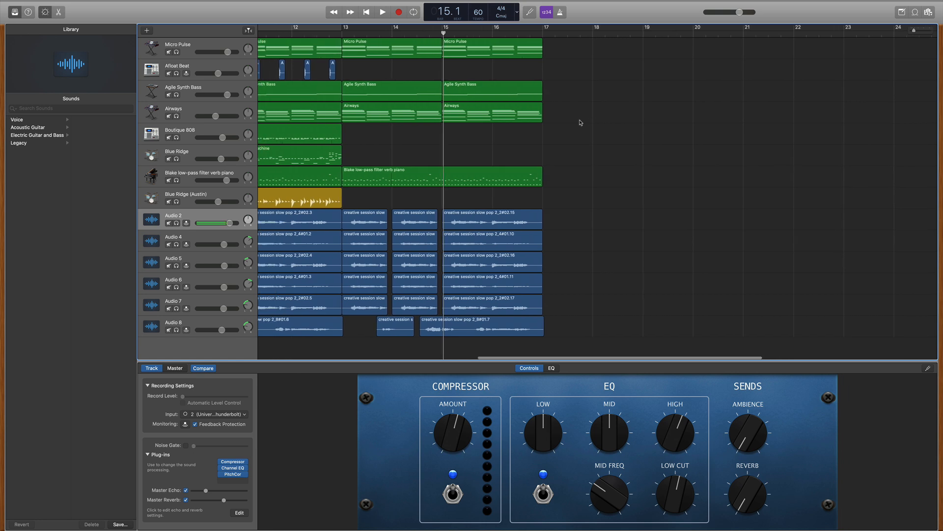
pyautogui.hscroll(4, 661, 183)
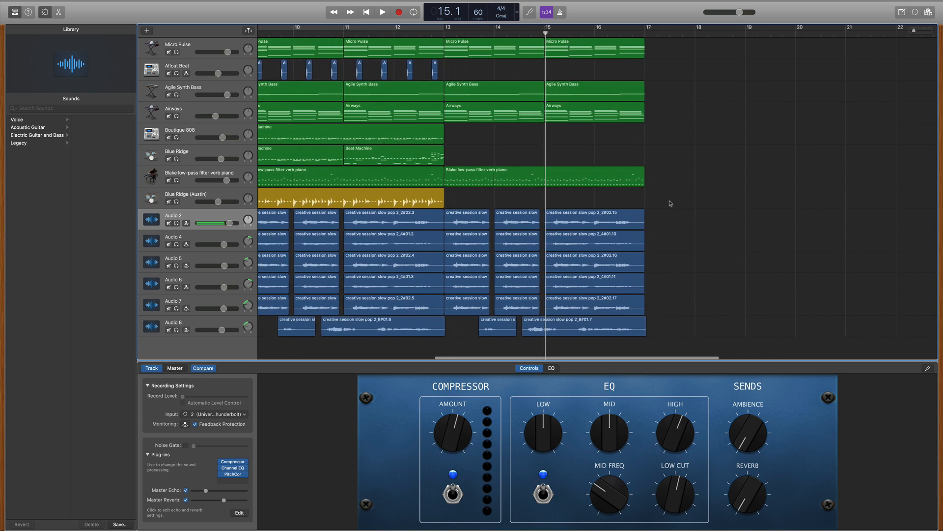
pyautogui.moveTo(703, 337); pyautogui.dragTo(469, 43)
pyautogui.click(669, 90)
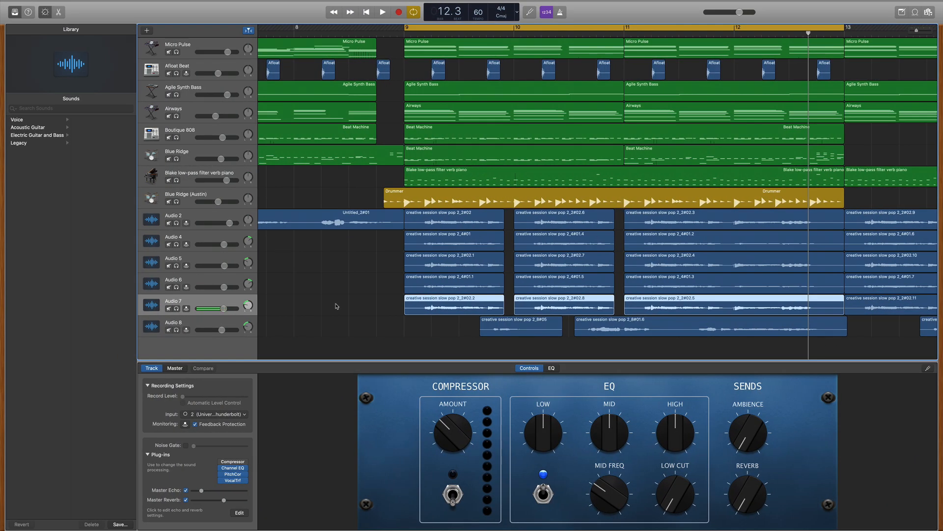
# Step: Zoom out the timeline and compare the regions in bars 5 to 8 with the layers from bar 9, including the Boutique 808 region
pyautogui.moveTo(918, 31); pyautogui.dragTo(914, 31)
pyautogui.hscroll(-5, 838, 82)
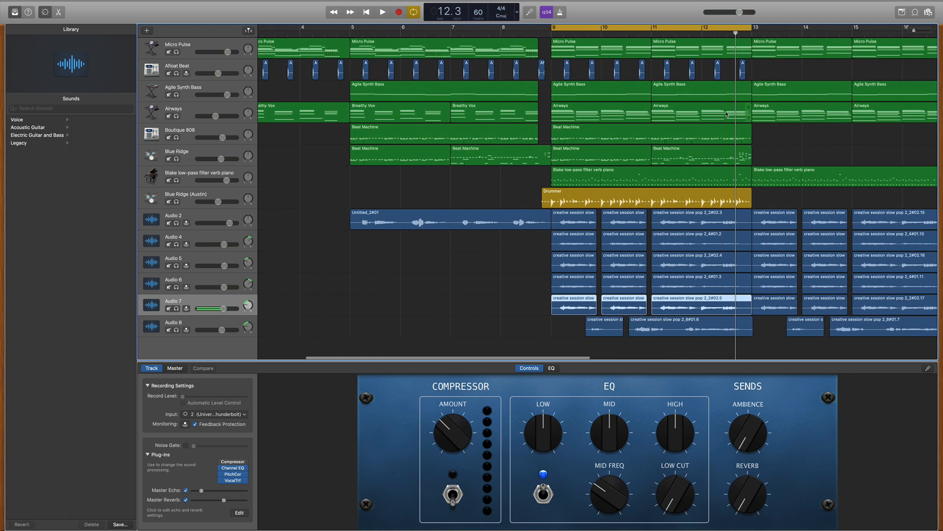
pyautogui.hscroll(3, 533, 144)
pyautogui.hscroll(-4, 545, 140)
pyautogui.hscroll(2, 558, 137)
pyautogui.hscroll(3, 559, 138)
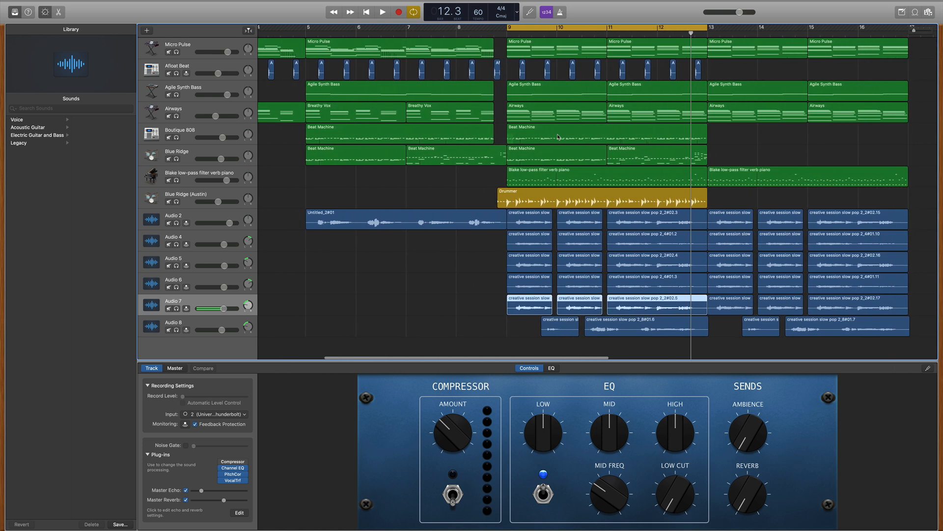
pyautogui.moveTo(466, 263); pyautogui.dragTo(364, 58)
pyautogui.moveTo(629, 347); pyautogui.dragTo(556, 99)
pyautogui.click(461, 273)
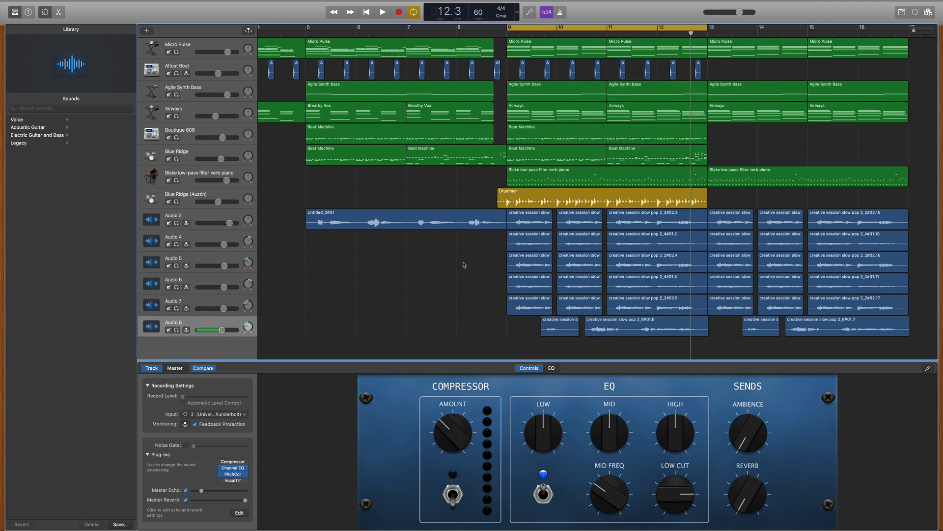
pyautogui.click(530, 138)
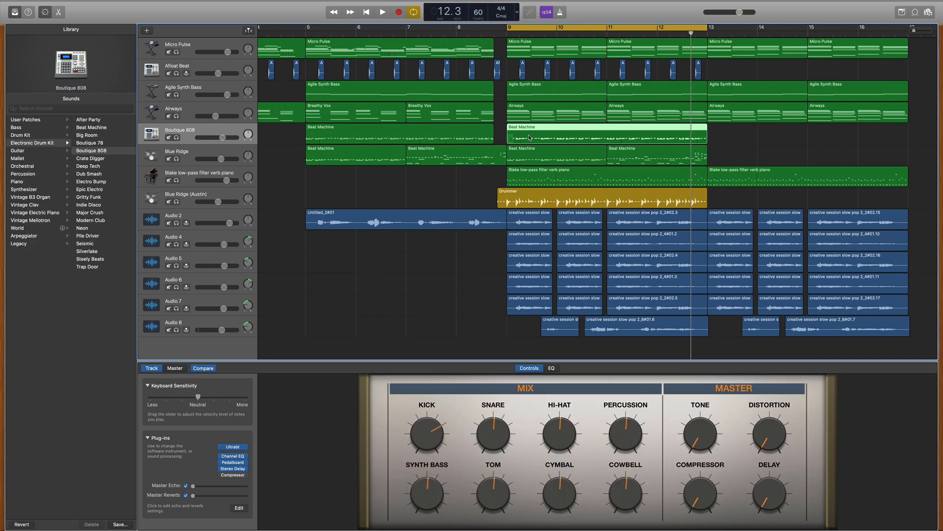
pyautogui.hscroll(-3, 530, 138)
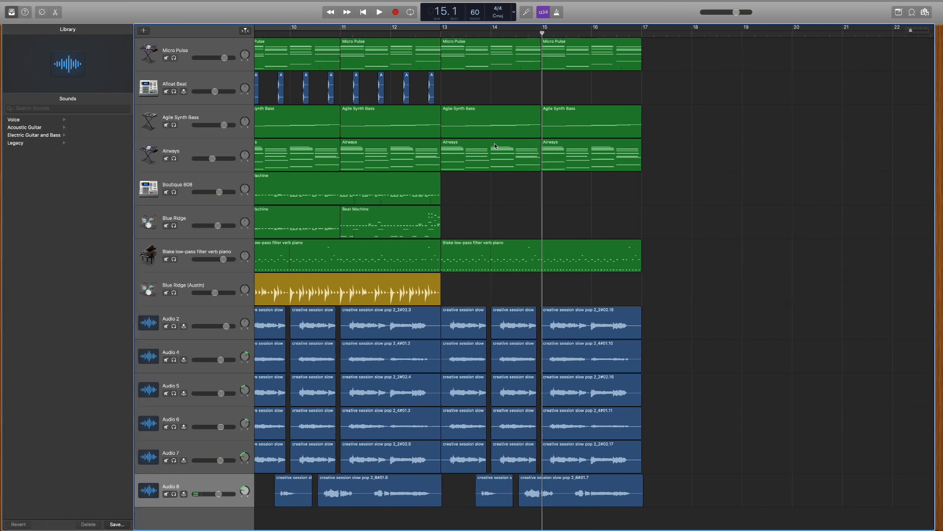
# Step: Place the playhead at bar 3, where the song begins, and play the complete arrangement
pyautogui.scroll(5, 498, 146)
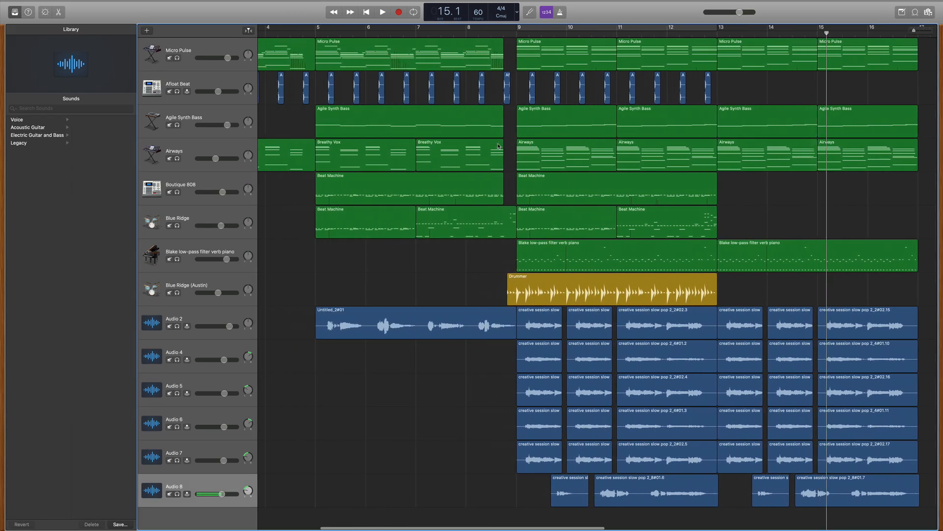
pyautogui.hscroll(-5, 498, 146)
pyautogui.click(362, 34)
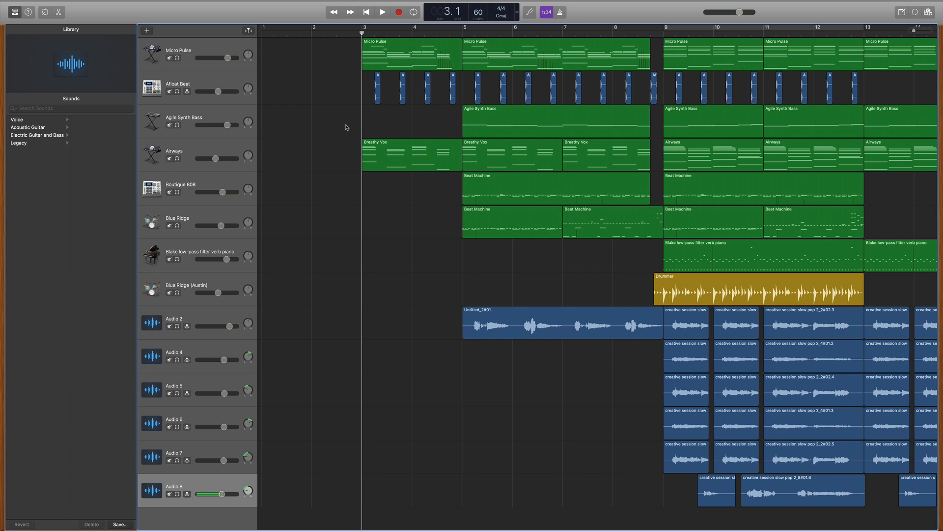
pyautogui.press('space')
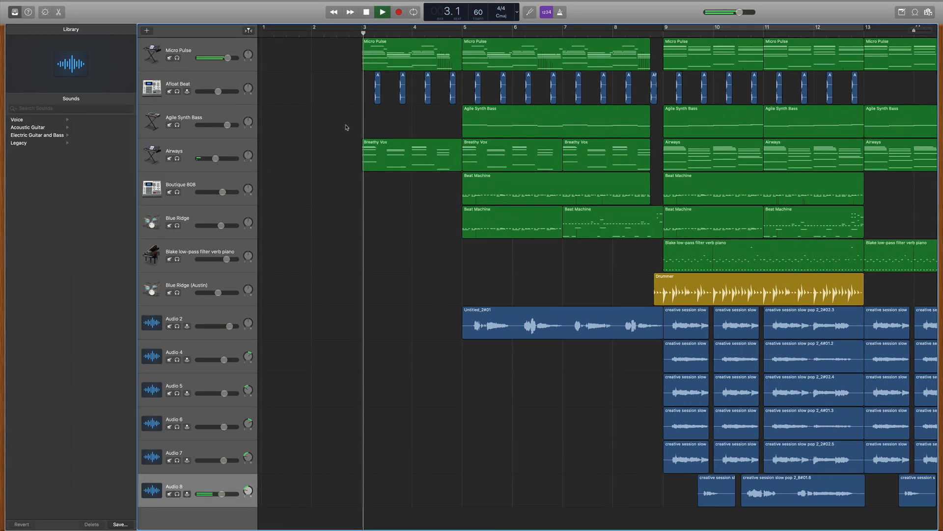